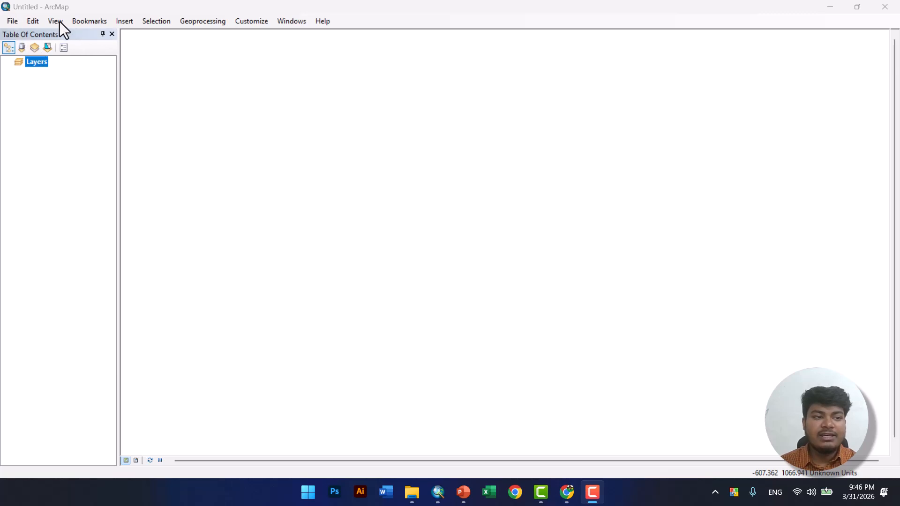
# - Show the Standard toolbar and dock it in the row directly below the main menu
pyautogui.click(94, 28)
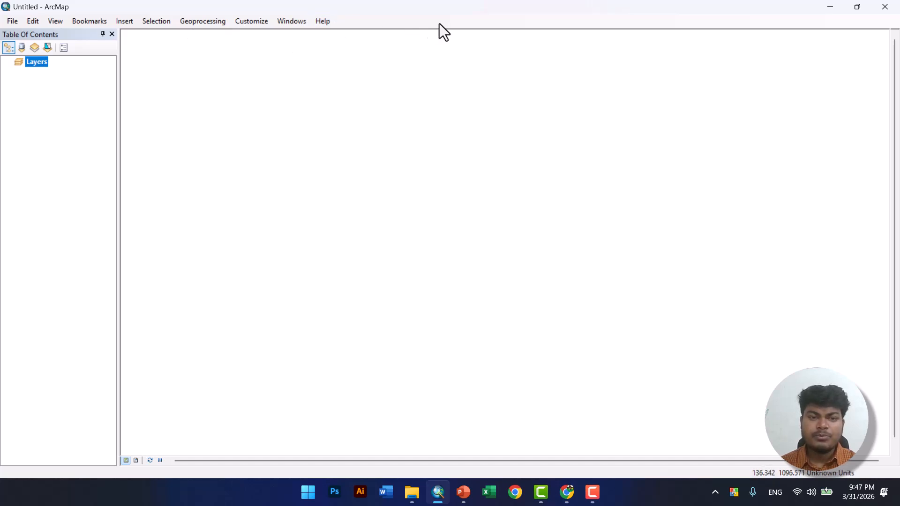
pyautogui.rightClick(388, 20)
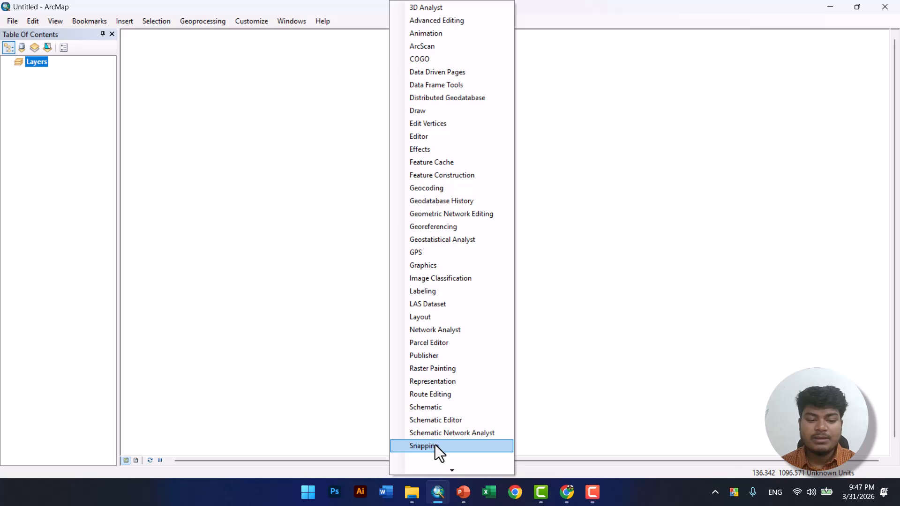
pyautogui.moveTo(448, 471)
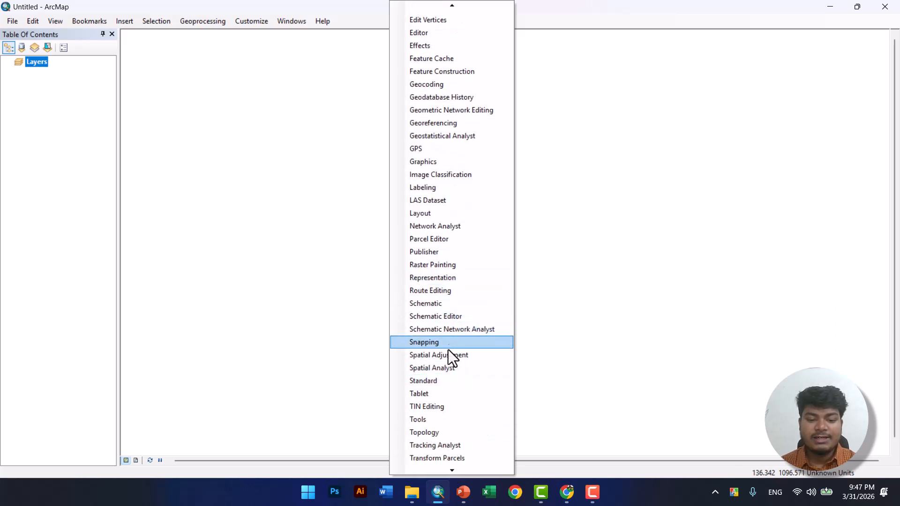
pyautogui.click(443, 384)
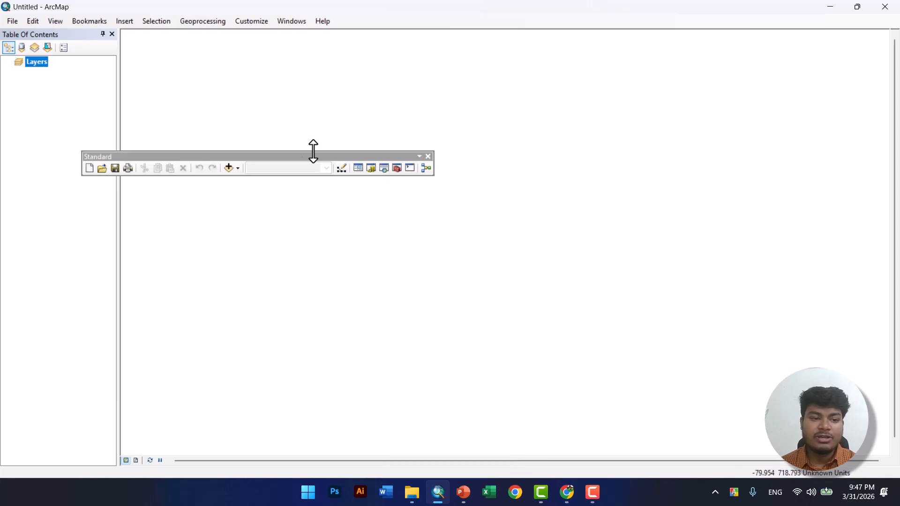
pyautogui.moveTo(282, 159); pyautogui.dragTo(180, 32)
# - Show the Snapping toolbar and dock it beside the Standard toolbar
pyautogui.rightClick(446, 27)
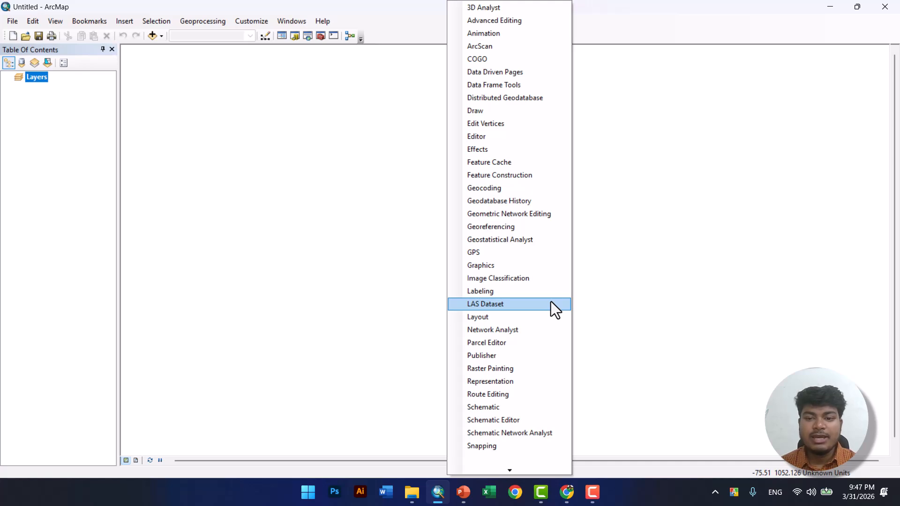
pyautogui.press('F9')
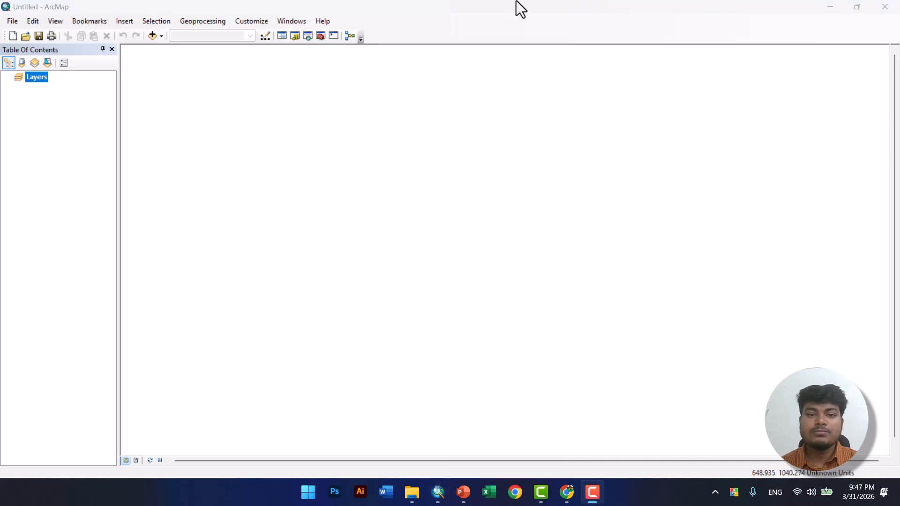
pyautogui.rightClick(500, 16)
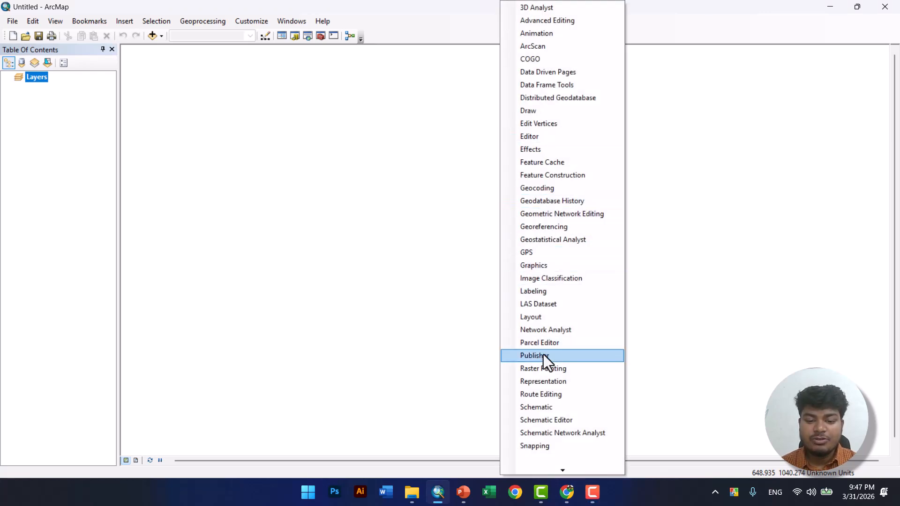
pyautogui.click(538, 446)
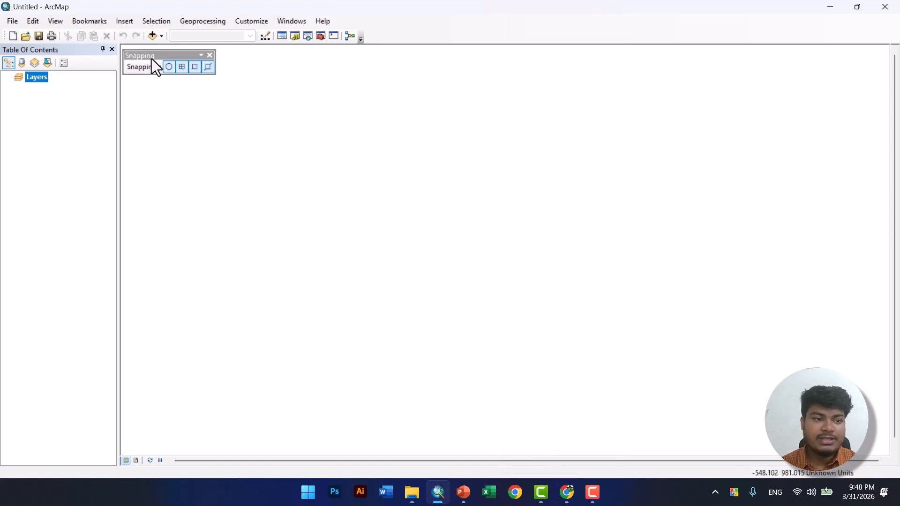
pyautogui.moveTo(152, 59); pyautogui.dragTo(385, 36)
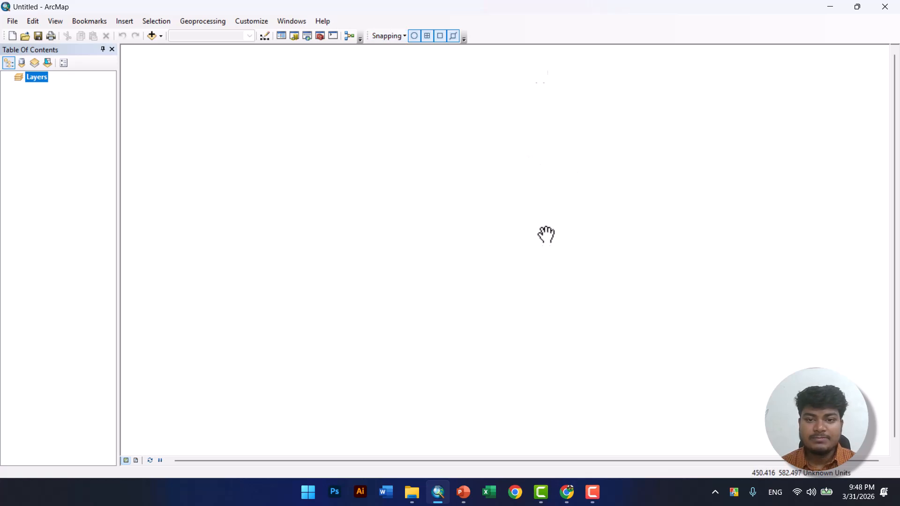
# - Show the Draw toolbar and dock it below the map area
pyautogui.rightClick(532, 17)
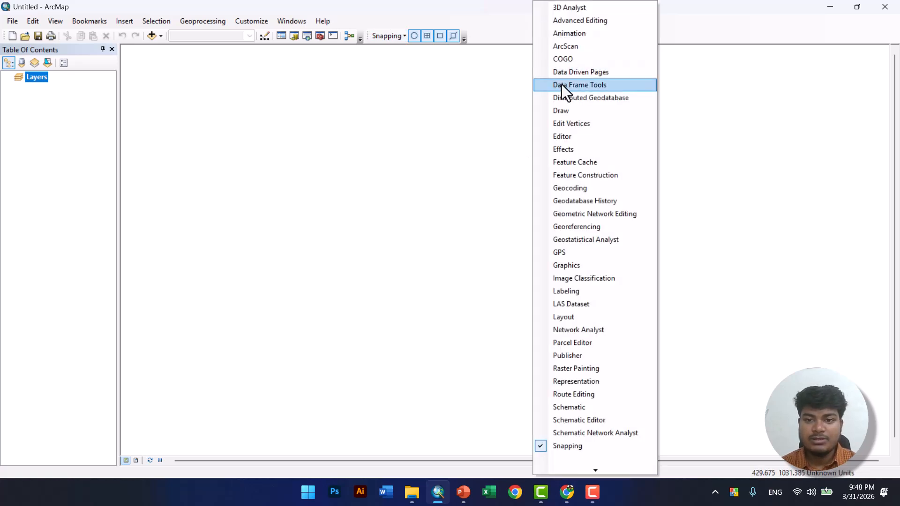
pyautogui.click(561, 110)
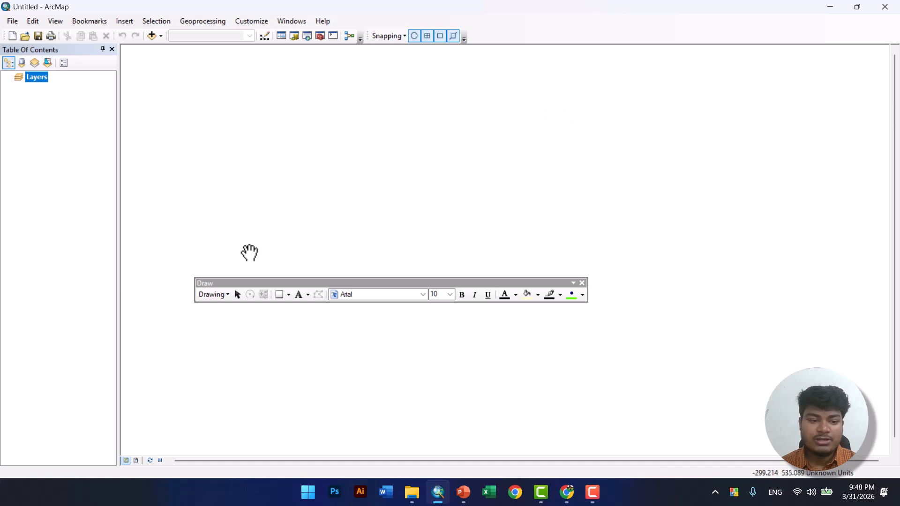
pyautogui.moveTo(218, 282)
pyautogui.mouseDown()
pyautogui.moveTo(40, 464)
pyautogui.moveTo(36, 493)
pyautogui.moveTo(40, 484)
pyautogui.moveTo(12, 490)
pyautogui.moveTo(32, 490)
pyautogui.moveTo(47, 464)
pyautogui.mouseUp()
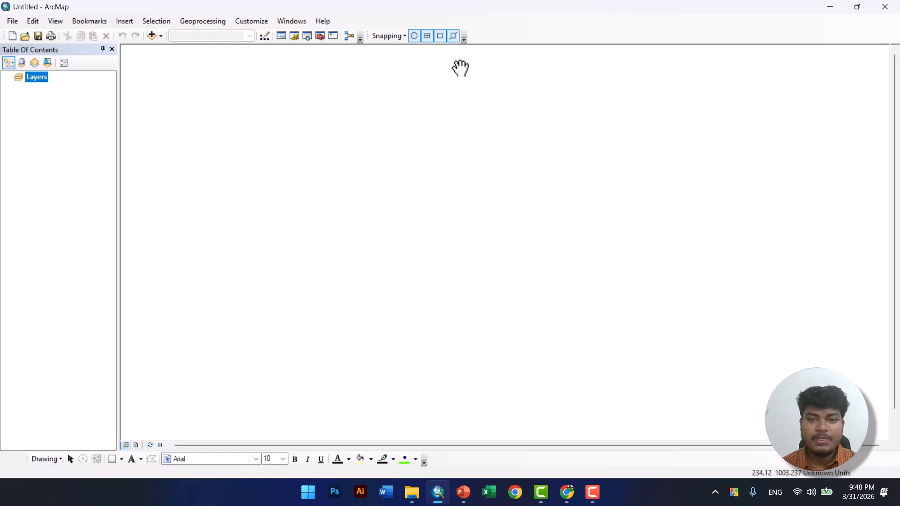
# - Show the Tools toolbar and dock it beside the Snapping toolbar
pyautogui.rightClick(535, 26)
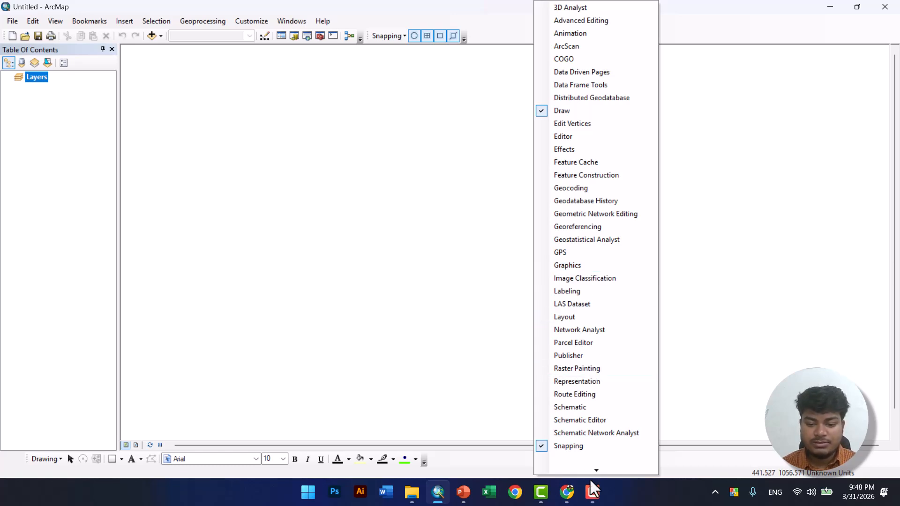
pyautogui.moveTo(596, 471)
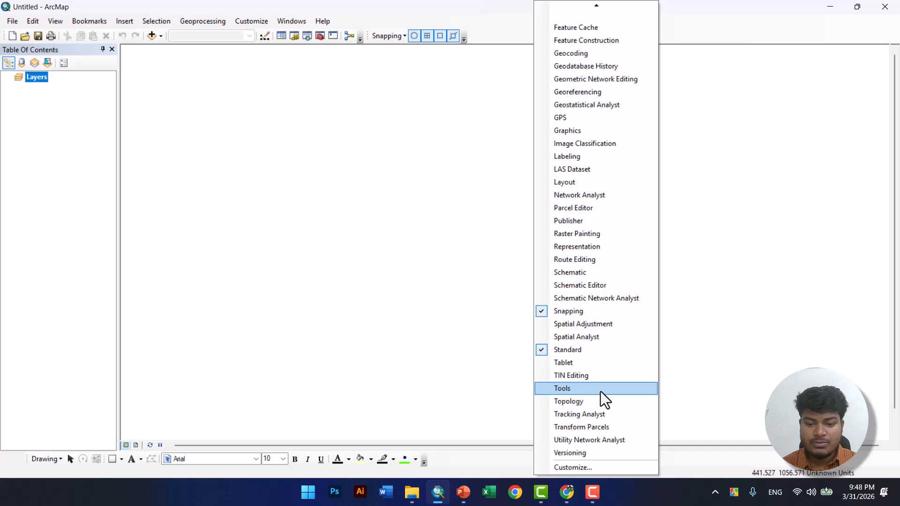
pyautogui.click(601, 391)
pyautogui.moveTo(374, 146); pyautogui.dragTo(471, 36)
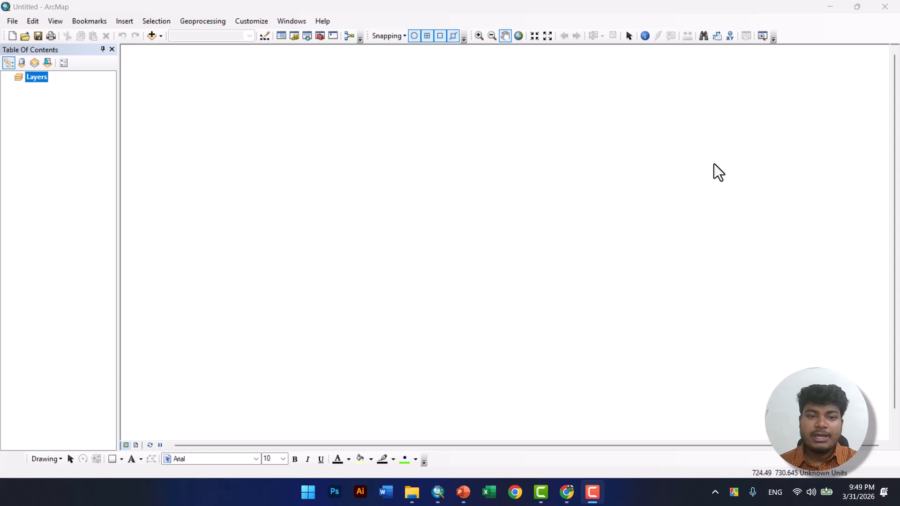
# - Open the Catalog and Search windows and set both to auto-hide at the window's edge
pyautogui.click(291, 37)
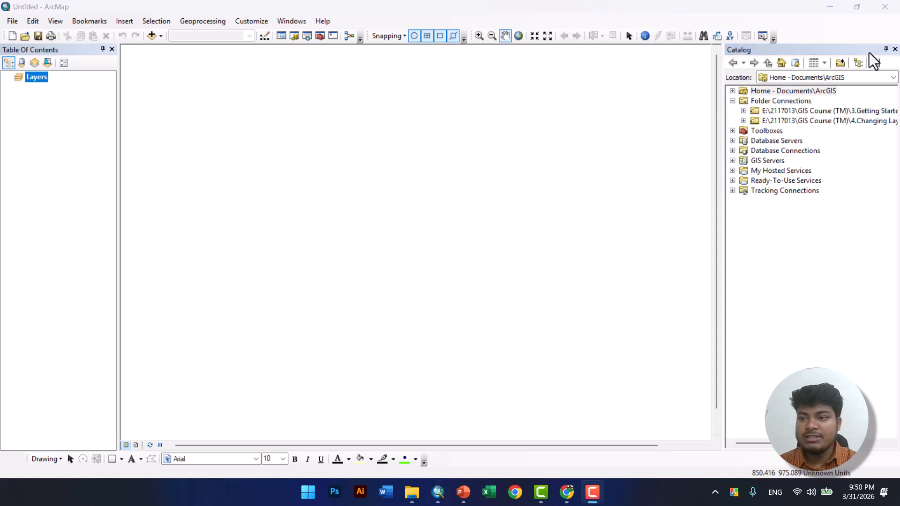
pyautogui.click(886, 53)
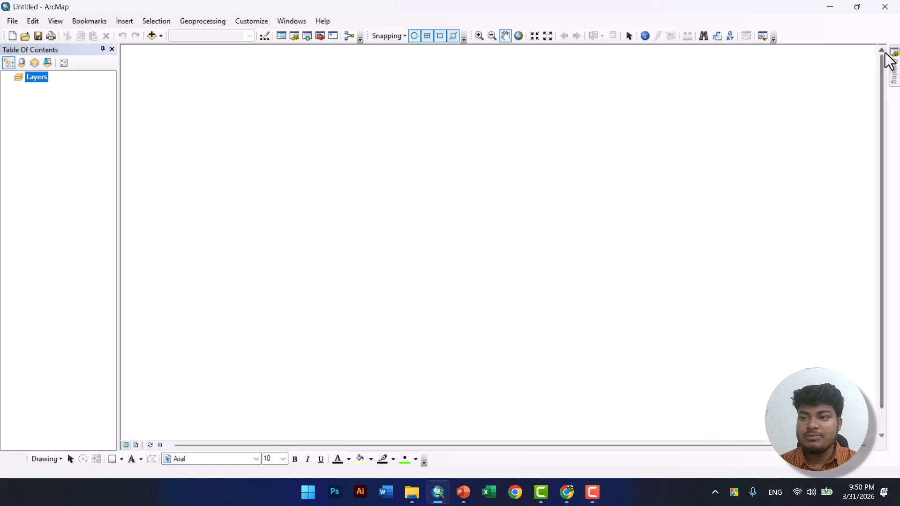
pyautogui.moveTo(895, 82)
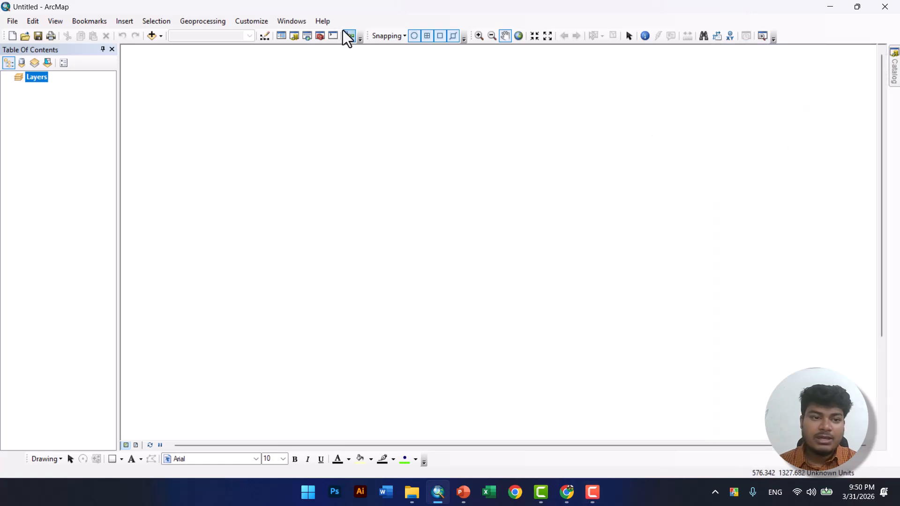
pyautogui.click(307, 37)
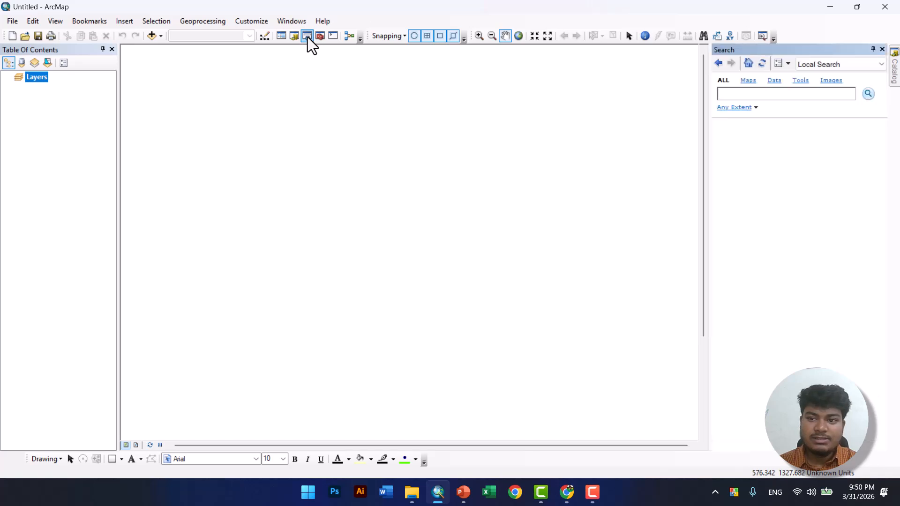
pyautogui.click(873, 49)
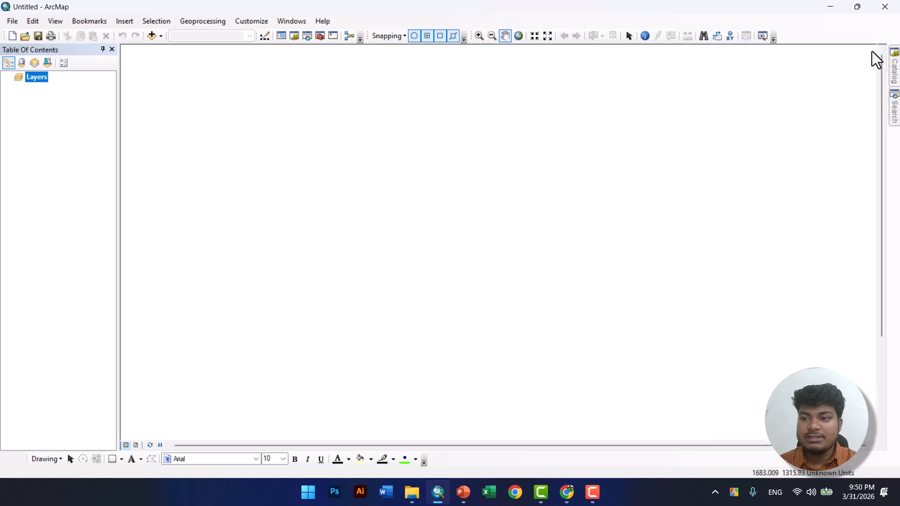
# - Open the ArcToolbox window and set it to auto-hide with the Catalog and Search windows
pyautogui.click(320, 36)
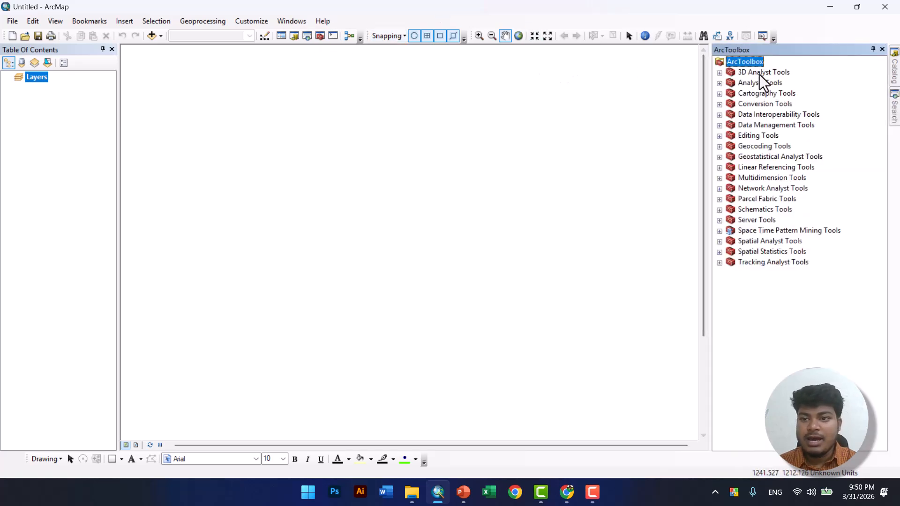
pyautogui.click(872, 49)
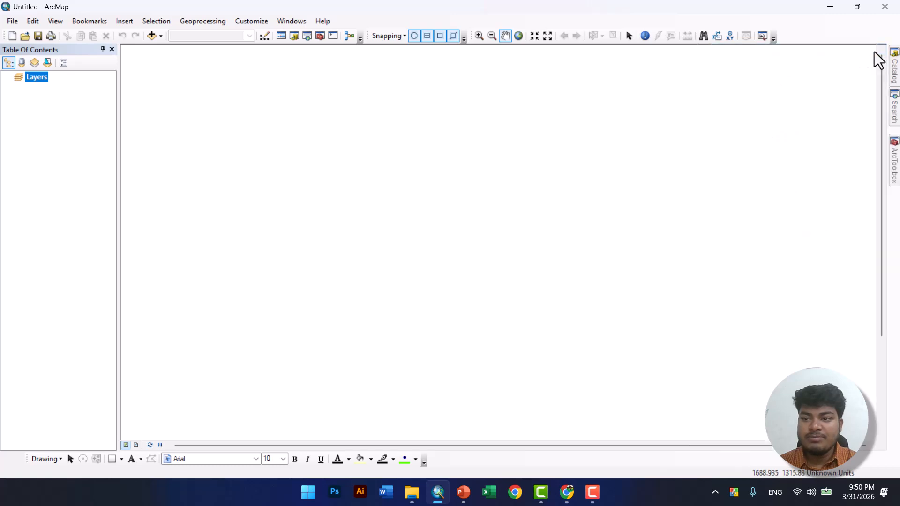
pyautogui.moveTo(894, 164)
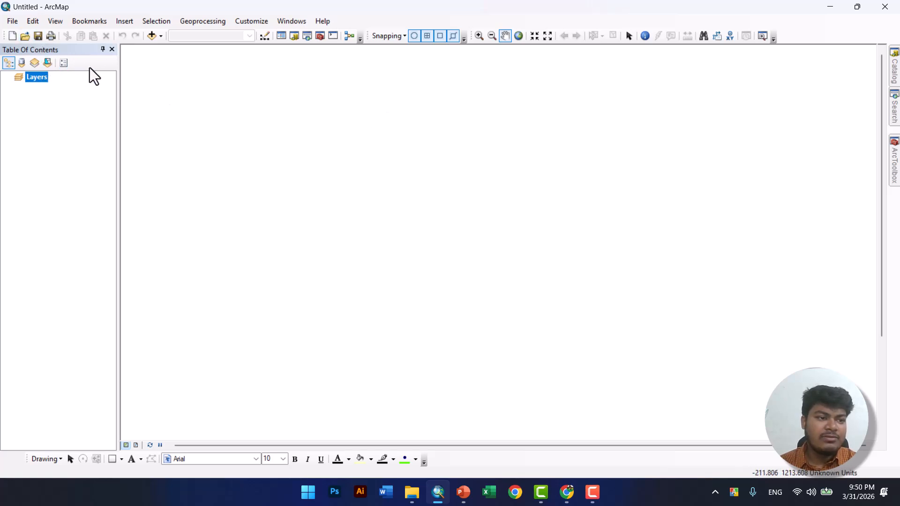
# - Close the Table of Contents, reopen it, and try moving it out of its docked place
pyautogui.click(112, 50)
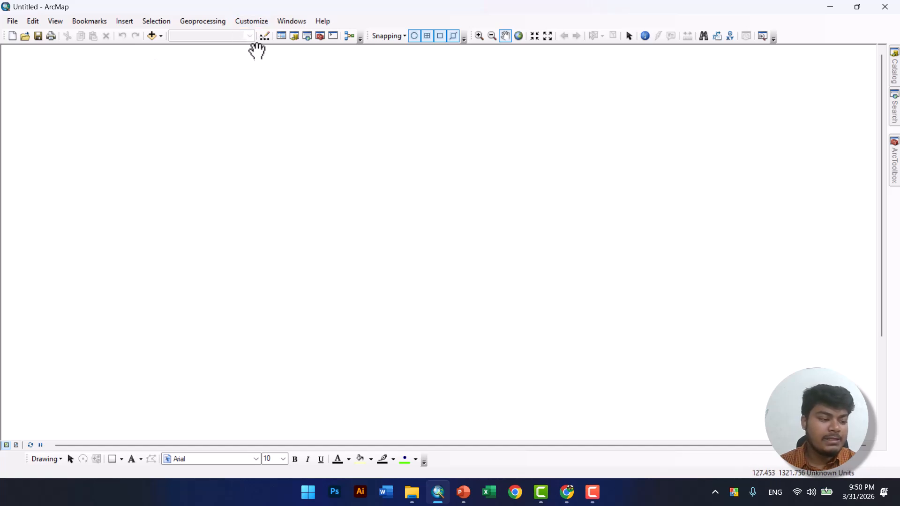
pyautogui.click(288, 24)
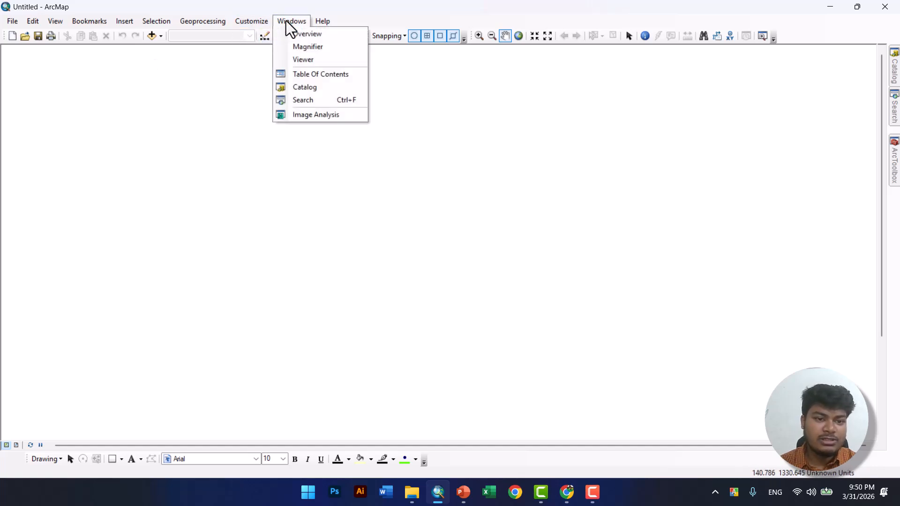
pyautogui.click(307, 75)
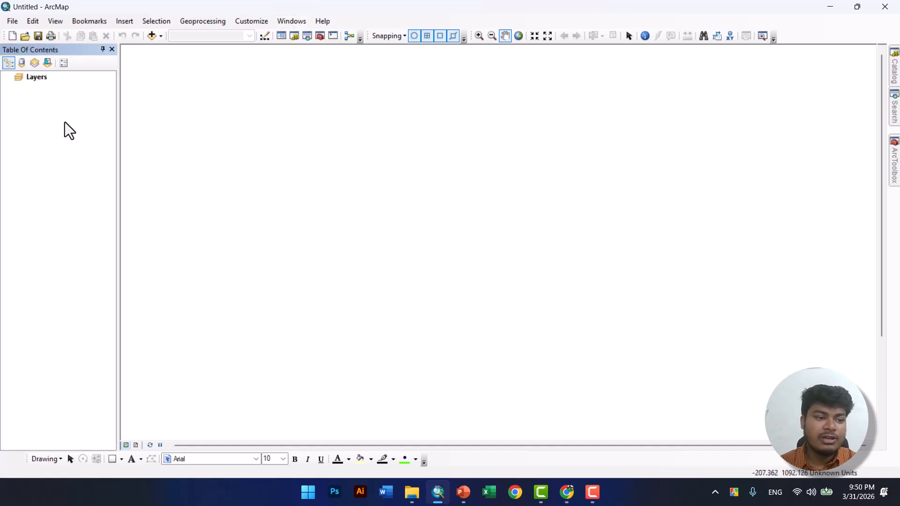
pyautogui.moveTo(72, 49); pyautogui.dragTo(23, 246)
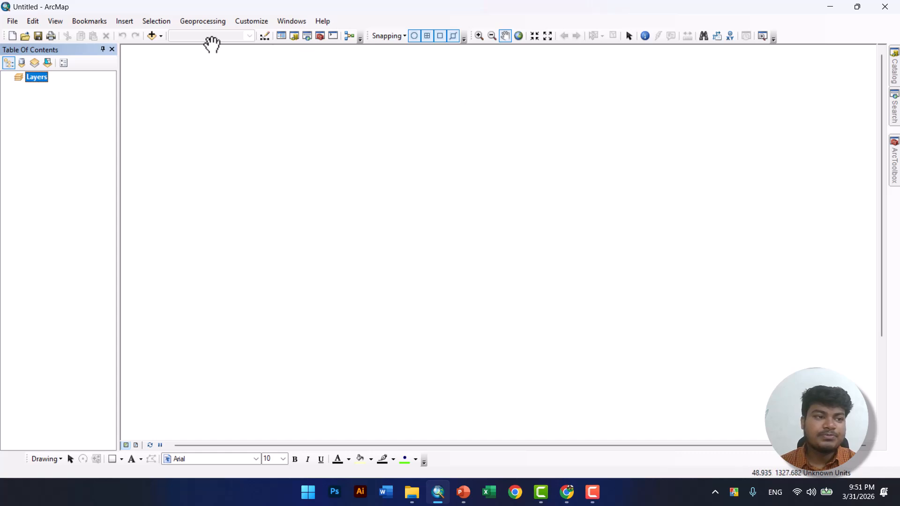
# - Switch the map to layout view and return it to data view
pyautogui.click(54, 24)
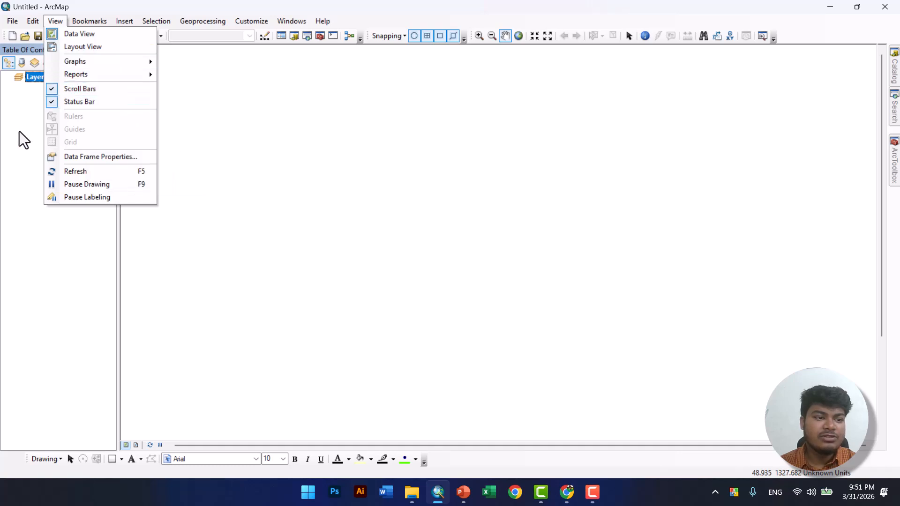
pyautogui.click(92, 38)
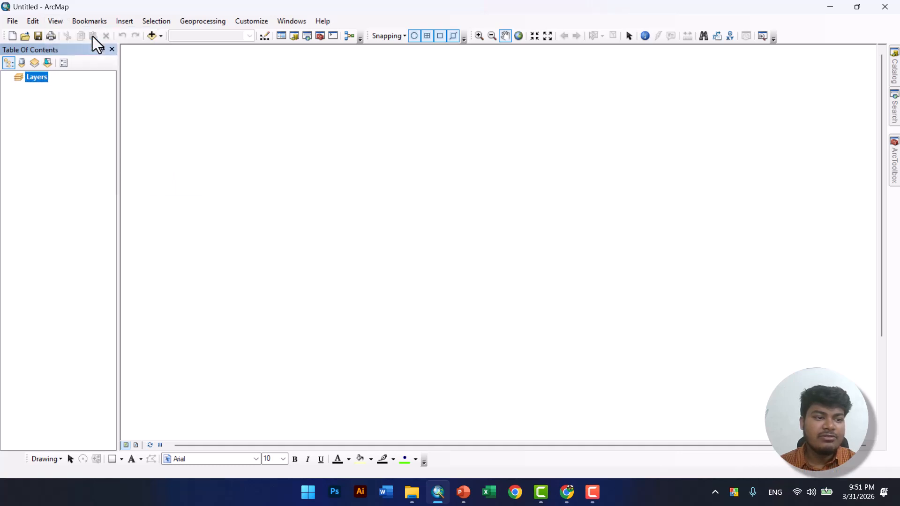
pyautogui.click(57, 21)
pyautogui.click(80, 48)
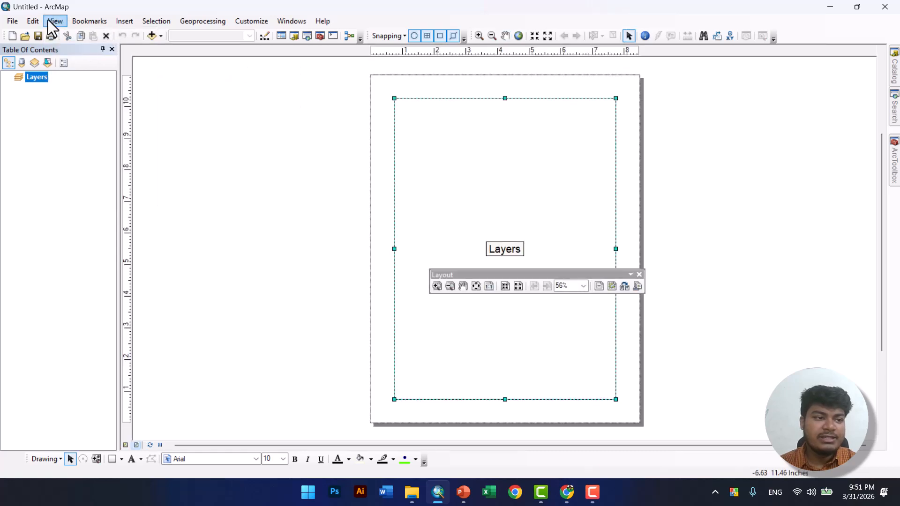
pyautogui.click(126, 445)
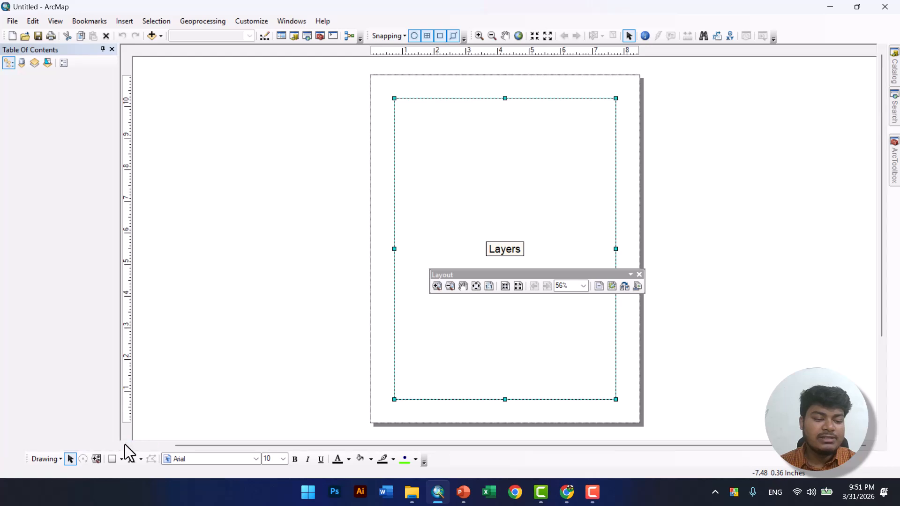
pyautogui.click(117, 20)
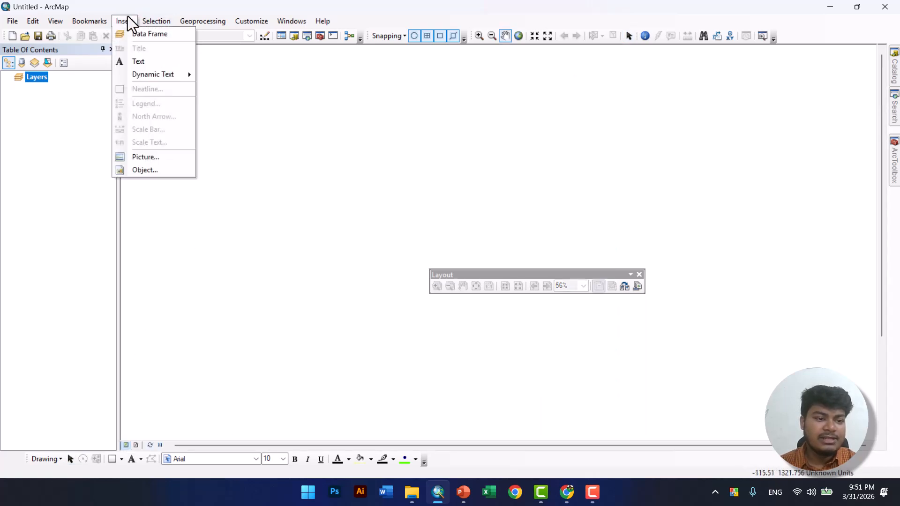
pyautogui.click(151, 21)
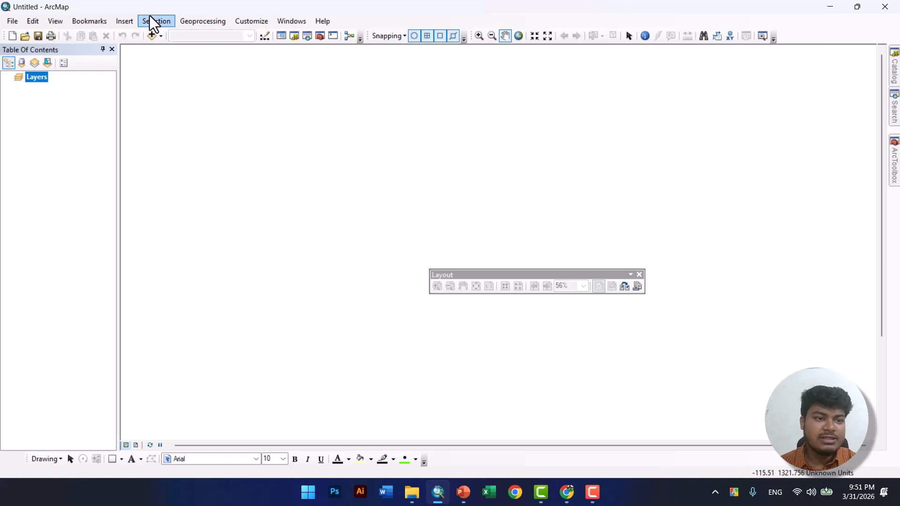
pyautogui.click(207, 22)
pyautogui.click(209, 23)
pyautogui.click(217, 23)
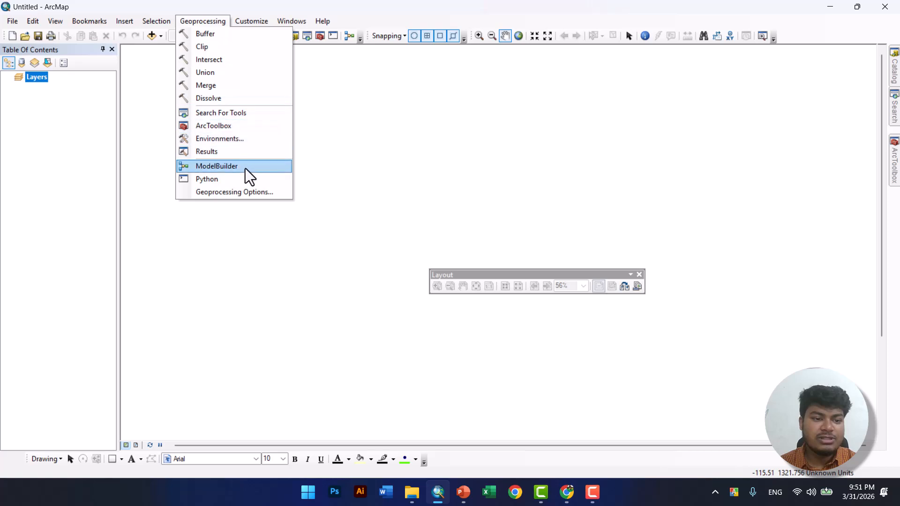
pyautogui.click(250, 192)
pyautogui.click(255, 26)
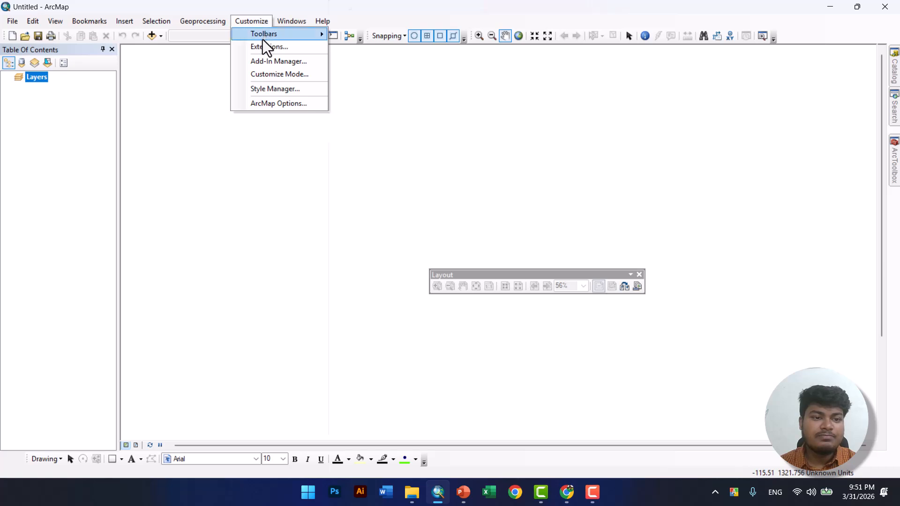
pyautogui.moveTo(264, 40)
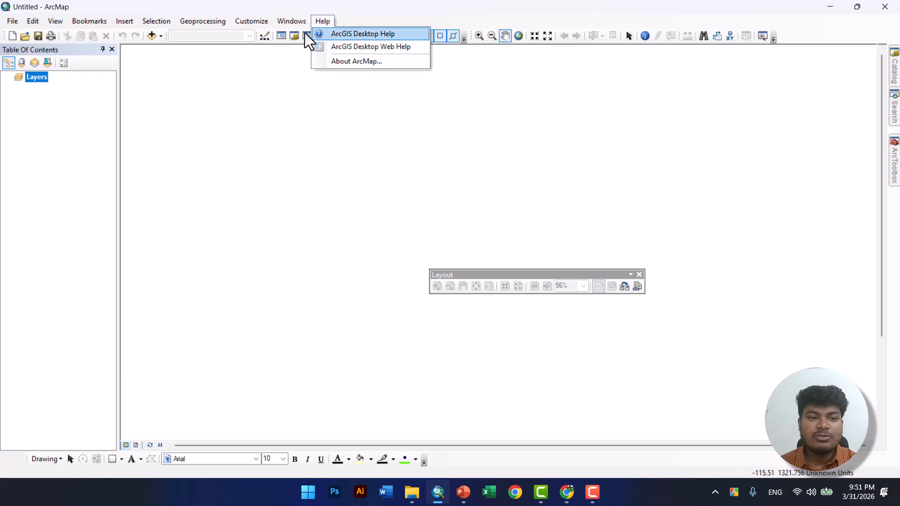
# - Open the Extensions dialog, review which ArcMap extensions are enabled, and close it
pyautogui.moveTo(249, 22)
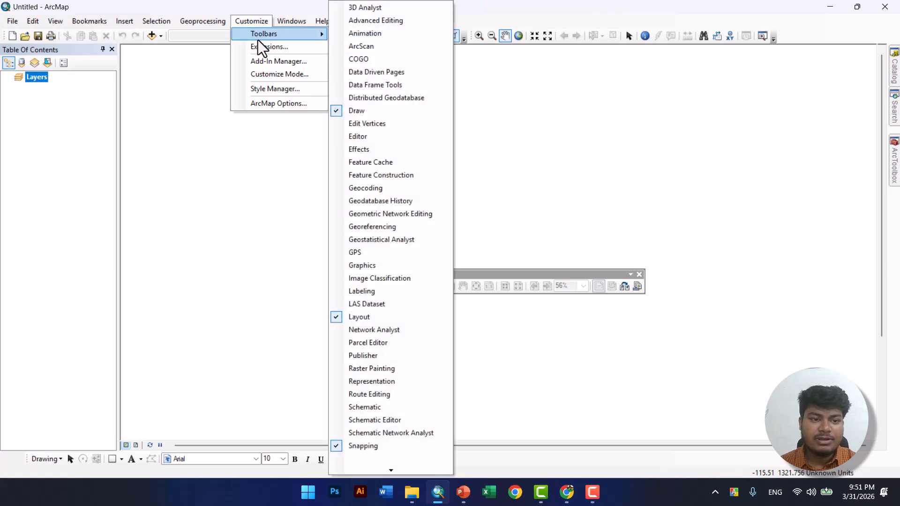
pyautogui.click(260, 49)
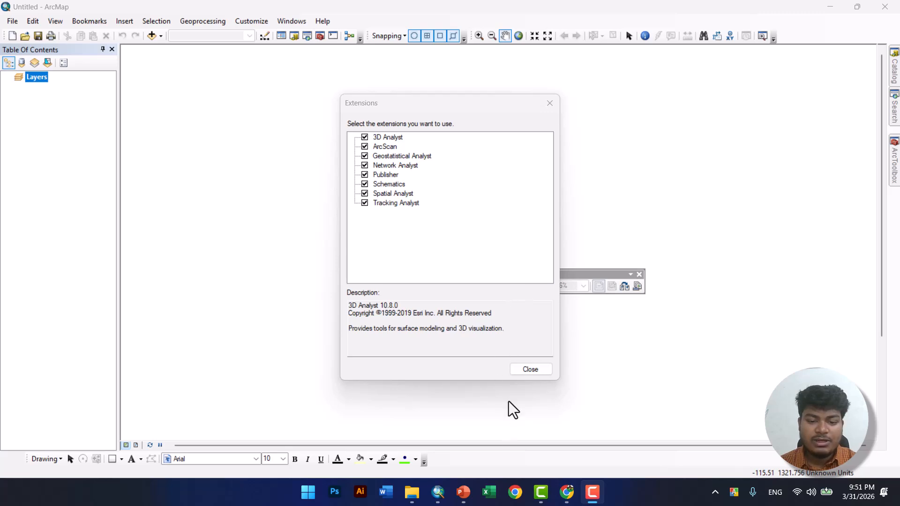
pyautogui.click(527, 370)
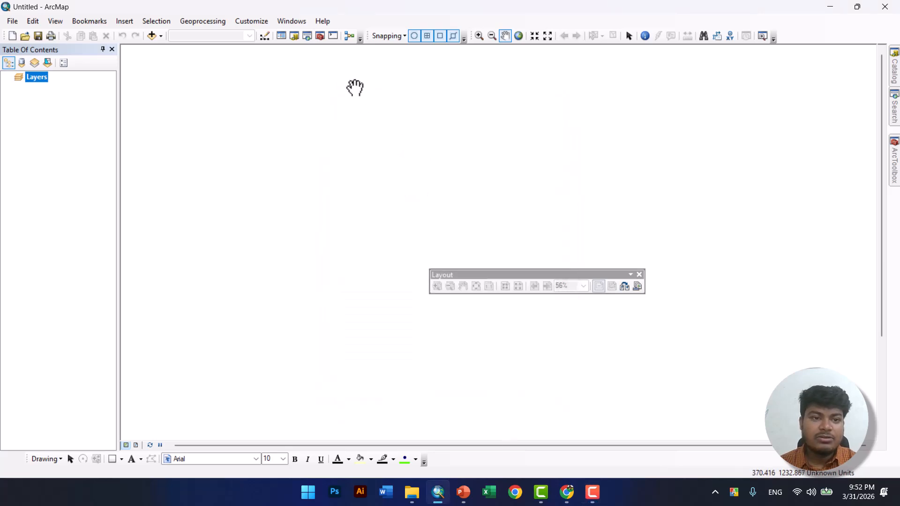
pyautogui.click(324, 21)
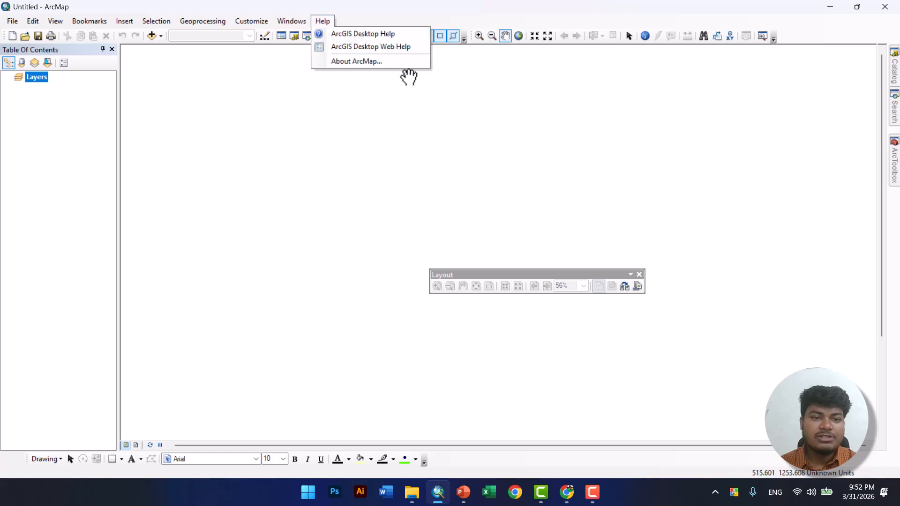
pyautogui.click(384, 115)
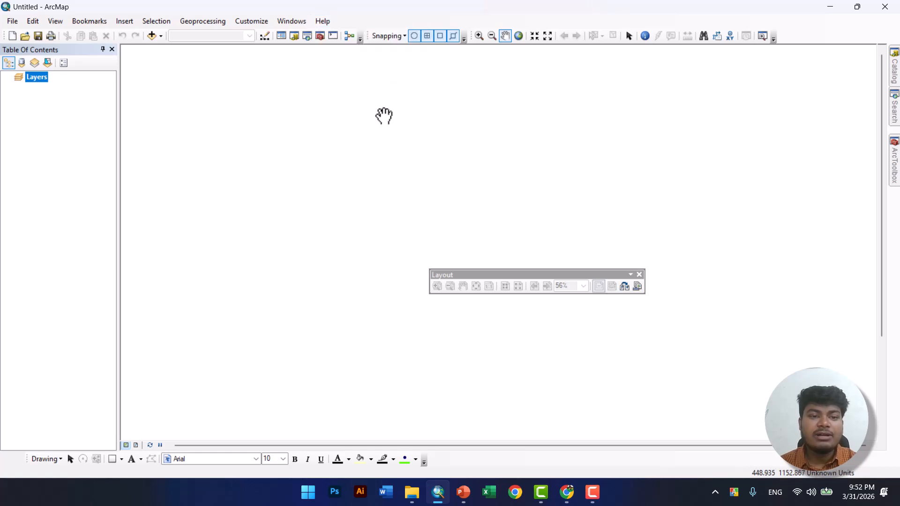
pyautogui.click(297, 22)
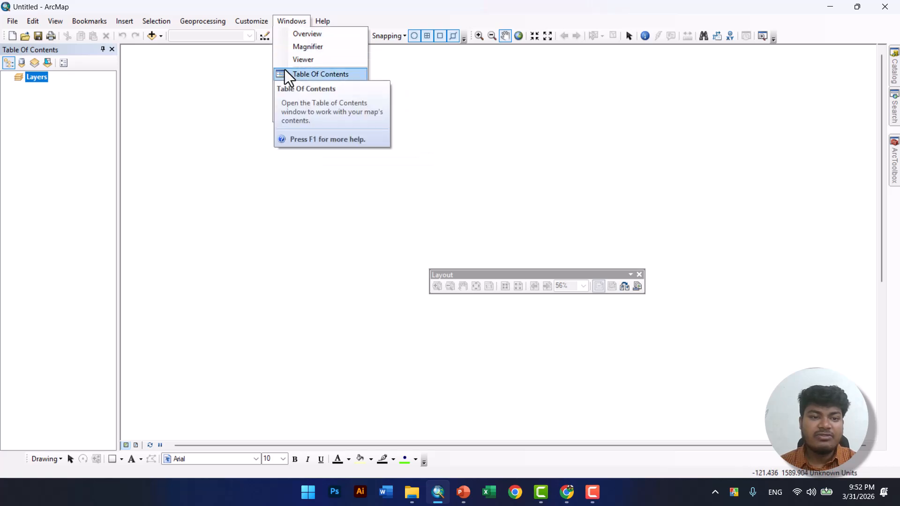
pyautogui.click(246, 85)
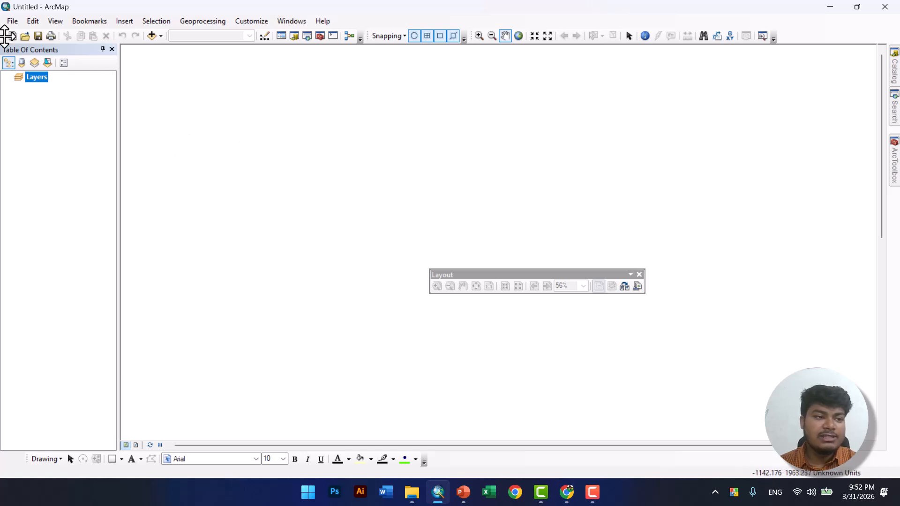
# - Open the Add Data dialog and browse up through Folder Connections to the top-level list of data locations
pyautogui.click(149, 39)
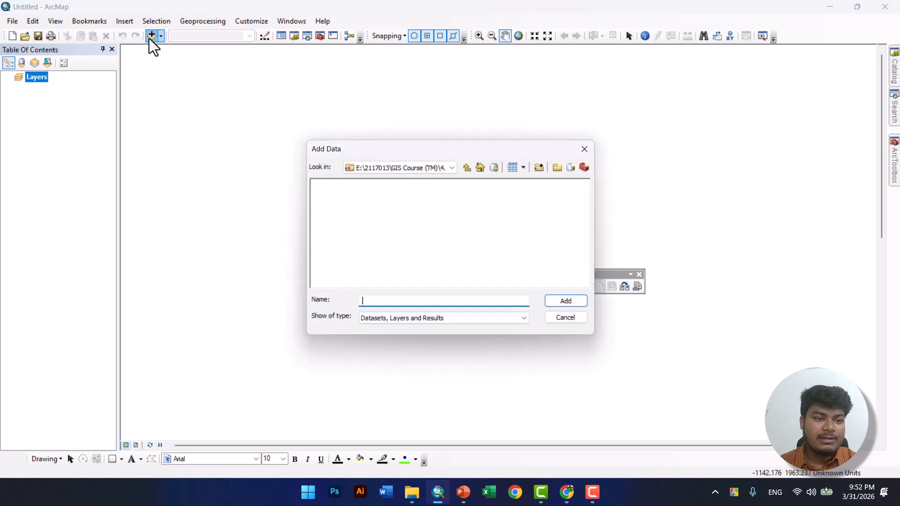
pyautogui.click(467, 168)
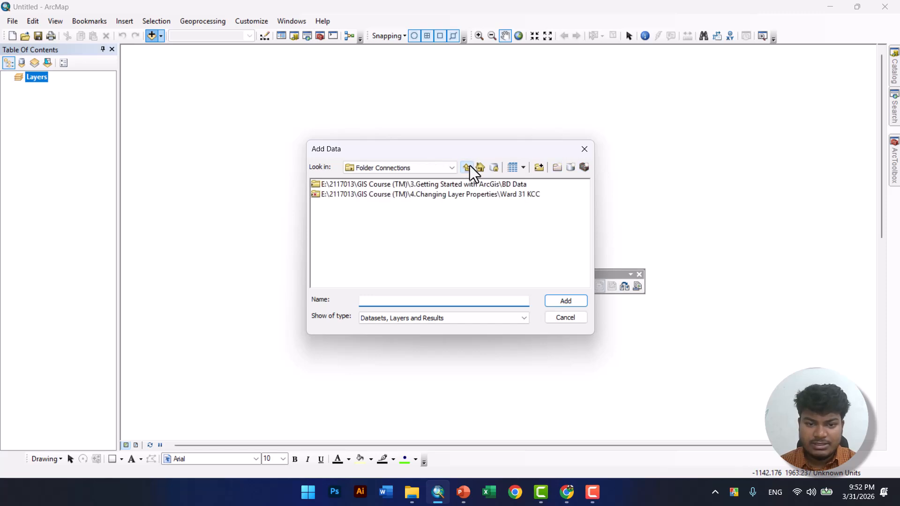
pyautogui.click(467, 168)
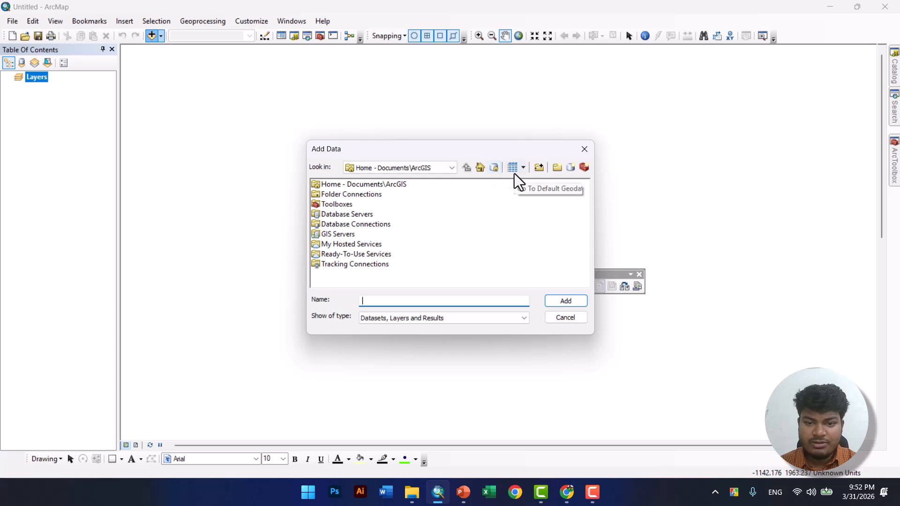
# - Connect to the folder E:\3.1\URP 3182\BD Data from the Add Data dialog
pyautogui.click(538, 168)
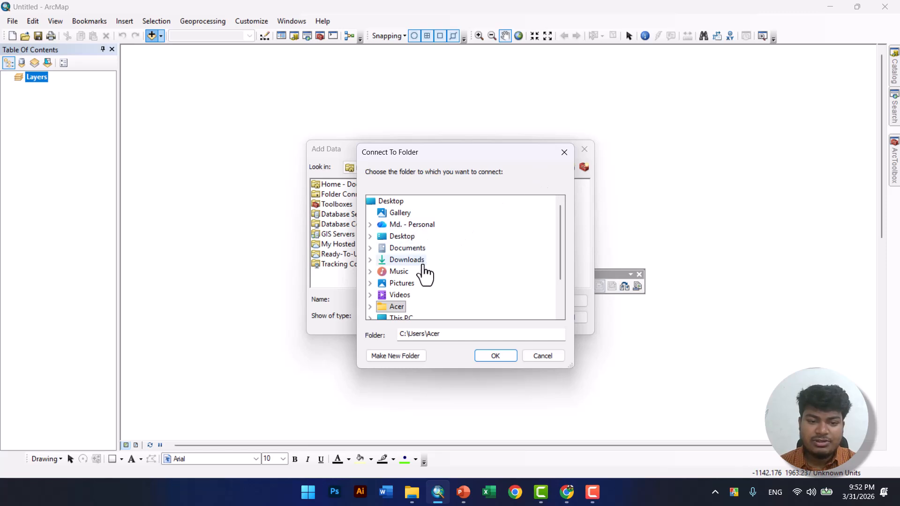
pyautogui.scroll(-2, 423, 265)
pyautogui.click(404, 272)
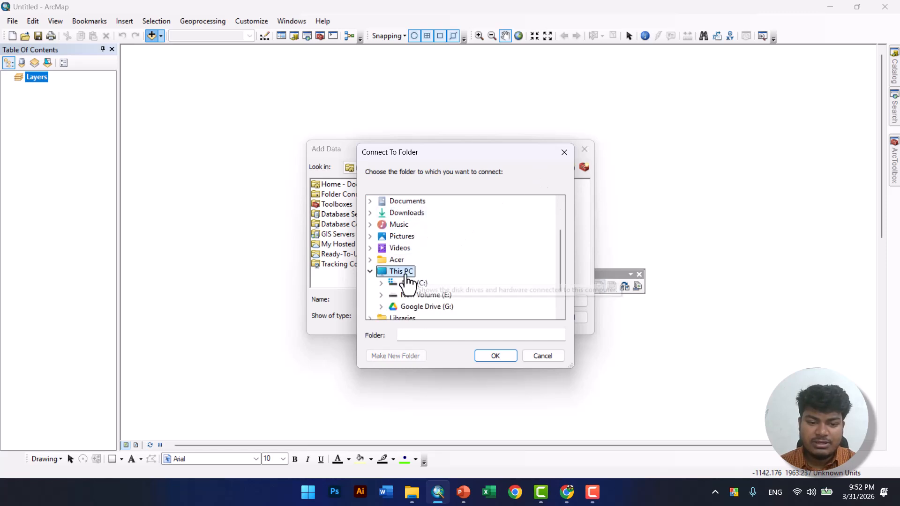
pyautogui.click(421, 261)
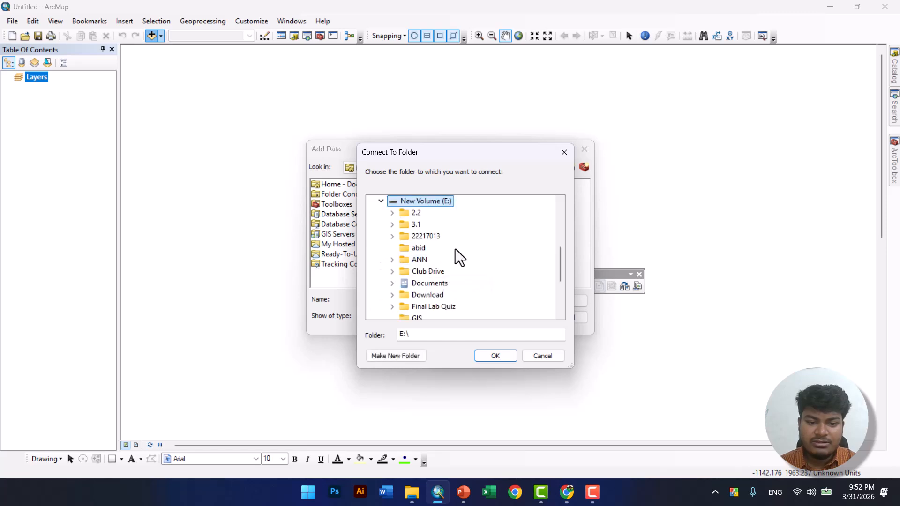
pyautogui.click(425, 227)
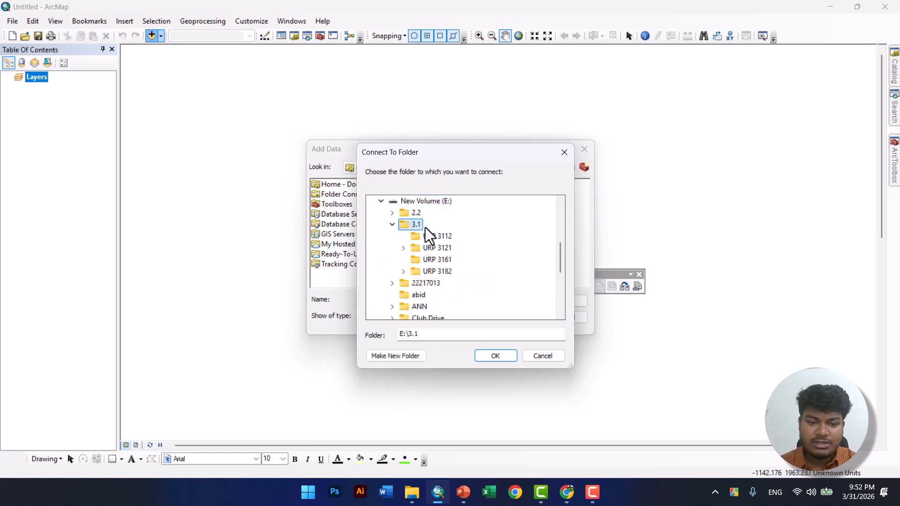
pyautogui.click(440, 271)
pyautogui.scroll(1, 440, 262)
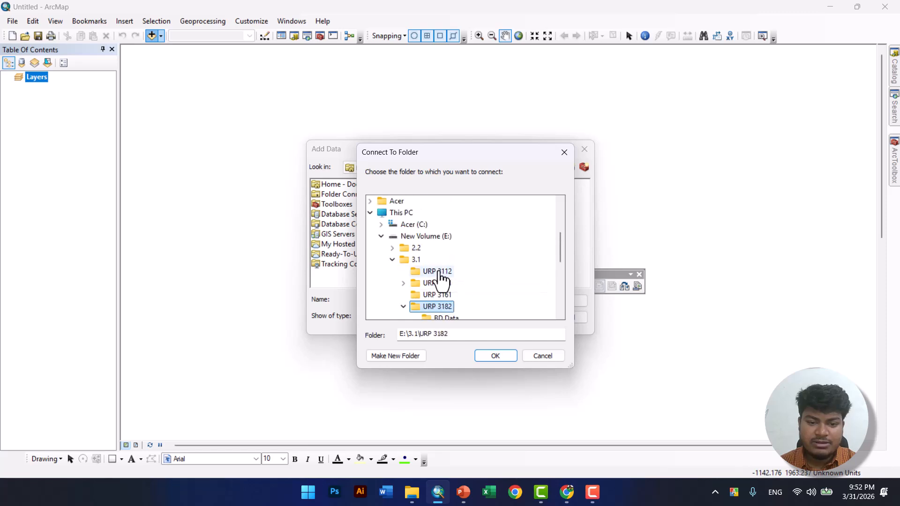
pyautogui.scroll(-5, 459, 259)
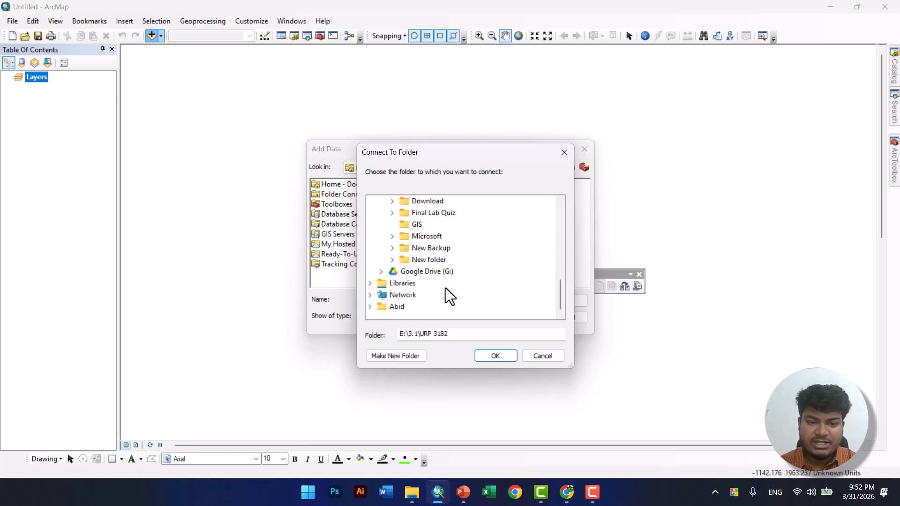
pyautogui.scroll(1, 445, 290)
pyautogui.scroll(2, 416, 224)
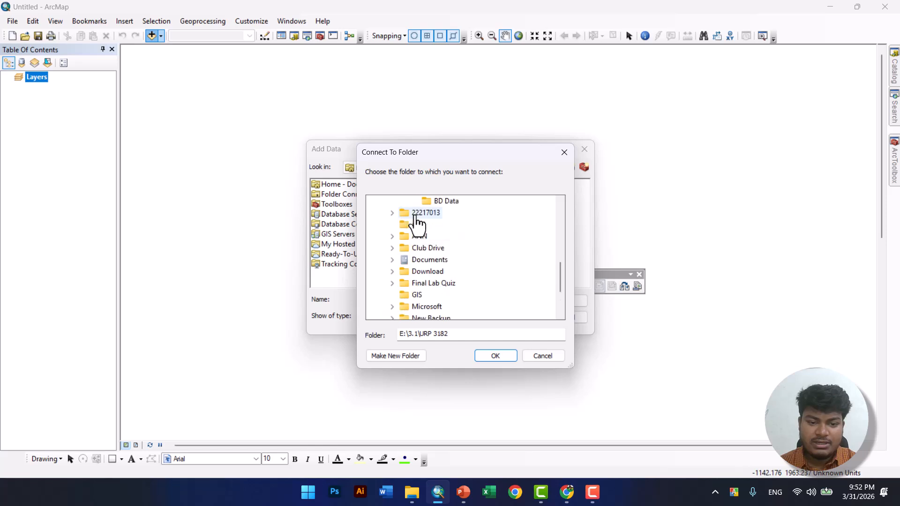
pyautogui.click(433, 236)
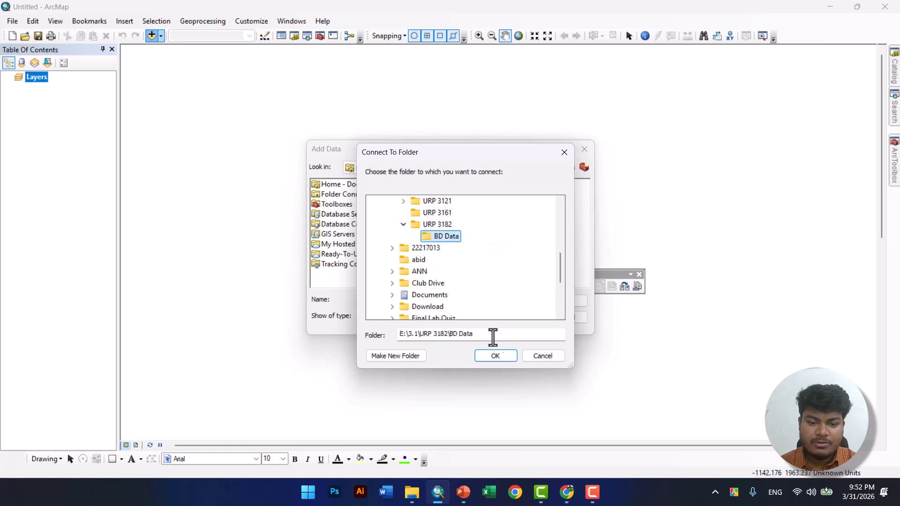
pyautogui.click(496, 355)
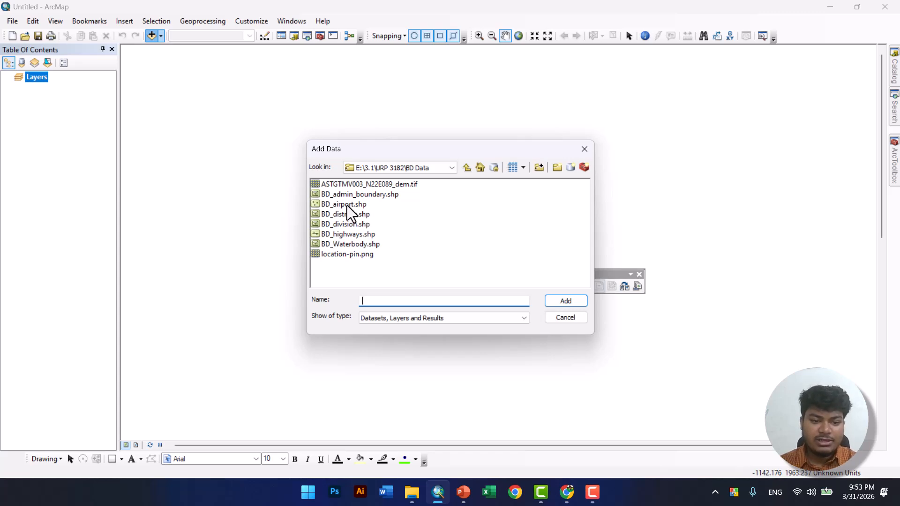
# - Add the BD_admin_boundary.shp shapefile from the BD Data folder to the map
pyautogui.click(358, 196)
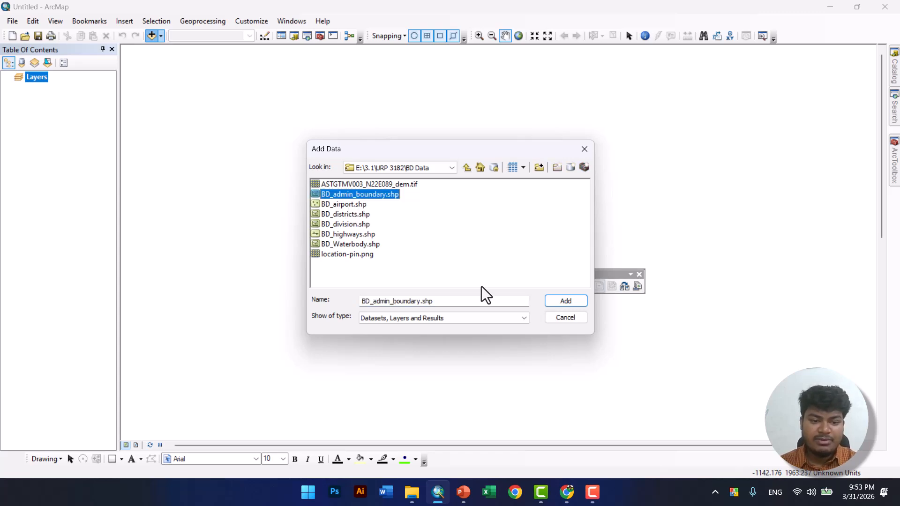
pyautogui.click(557, 301)
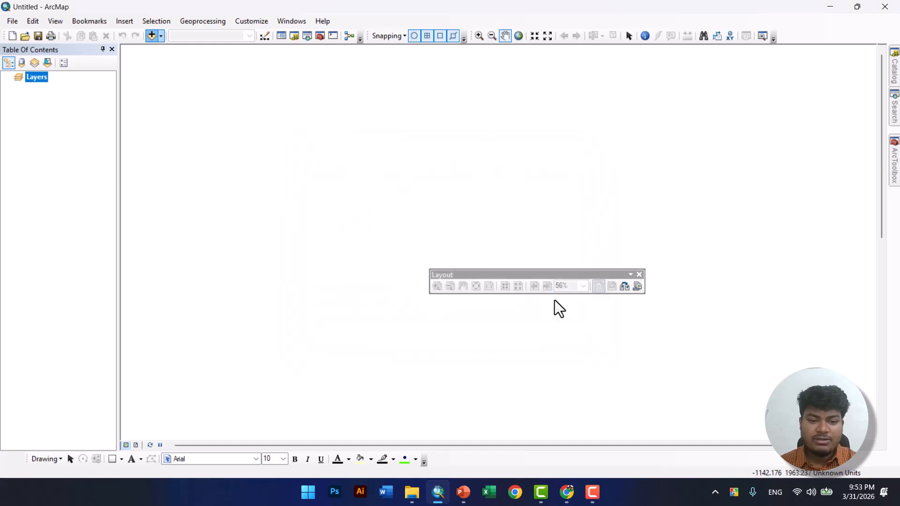
# - Dock the floating Layout toolbar in the same row as the Drawing toolbar
pyautogui.moveTo(478, 272)
pyautogui.mouseDown()
pyautogui.moveTo(485, 482)
pyautogui.moveTo(483, 459)
pyautogui.moveTo(498, 474)
pyautogui.mouseUp()
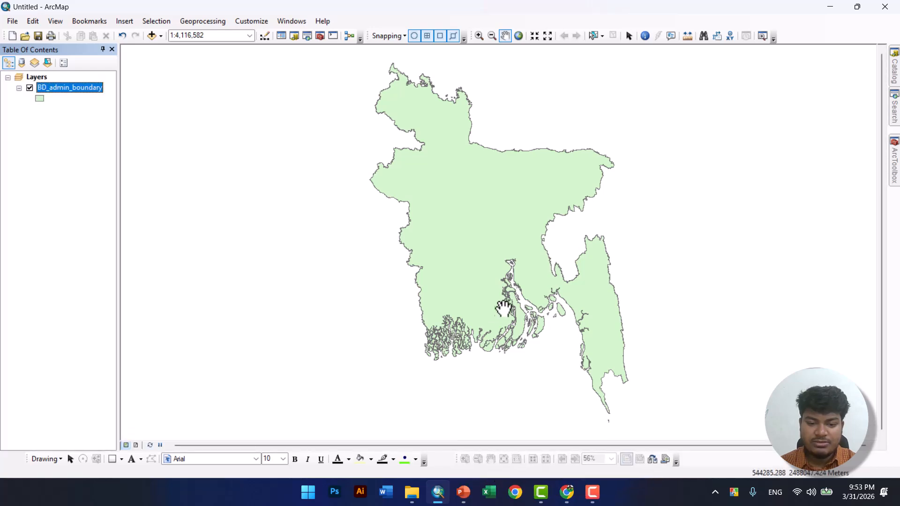
pyautogui.click(491, 427)
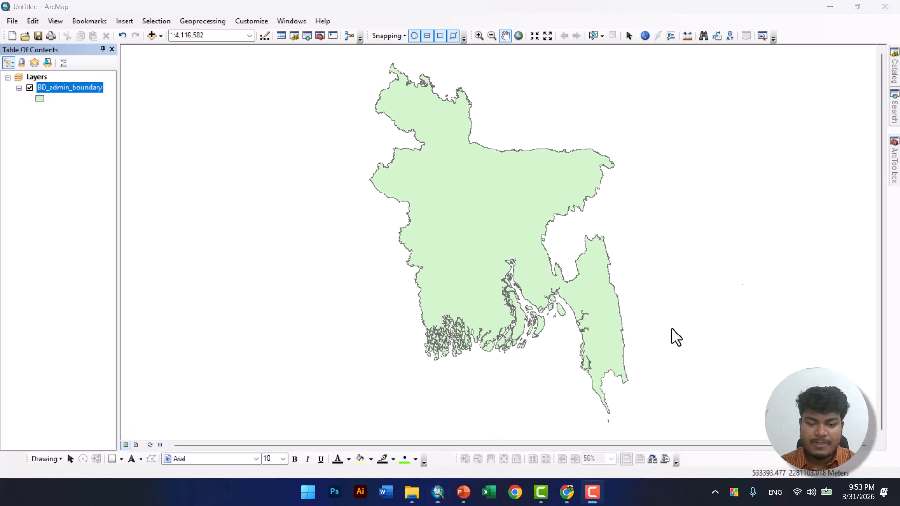
pyautogui.click(770, 209)
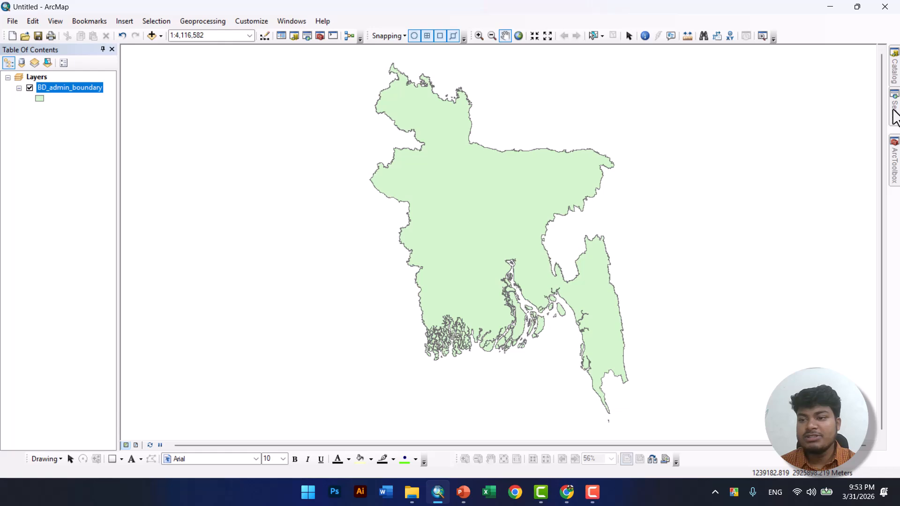
# - Open the Catalog window and connect to the folder E:\3.1\URP 3182\BD Data
pyautogui.moveTo(893, 118)
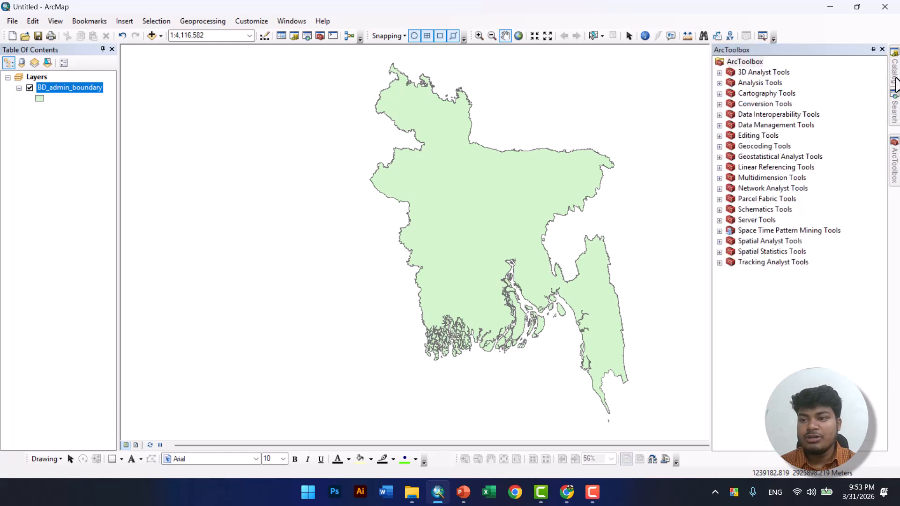
pyautogui.moveTo(895, 81)
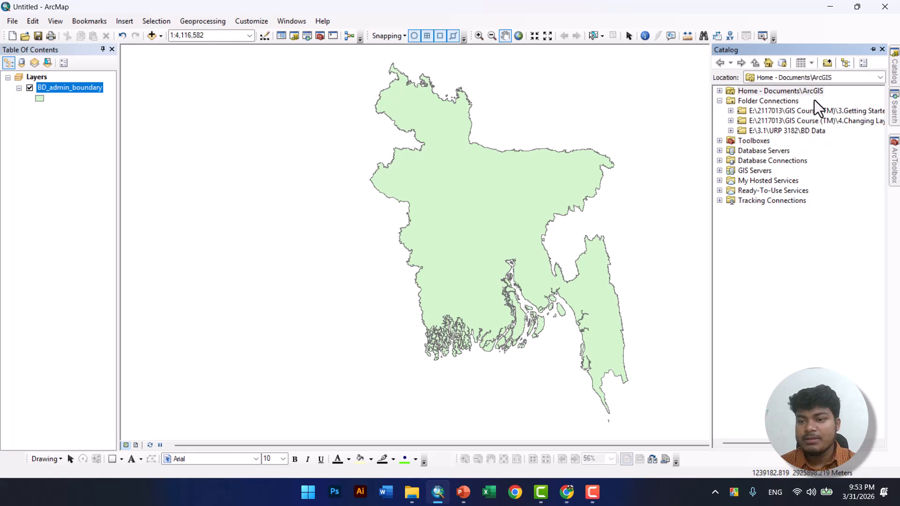
pyautogui.click(826, 64)
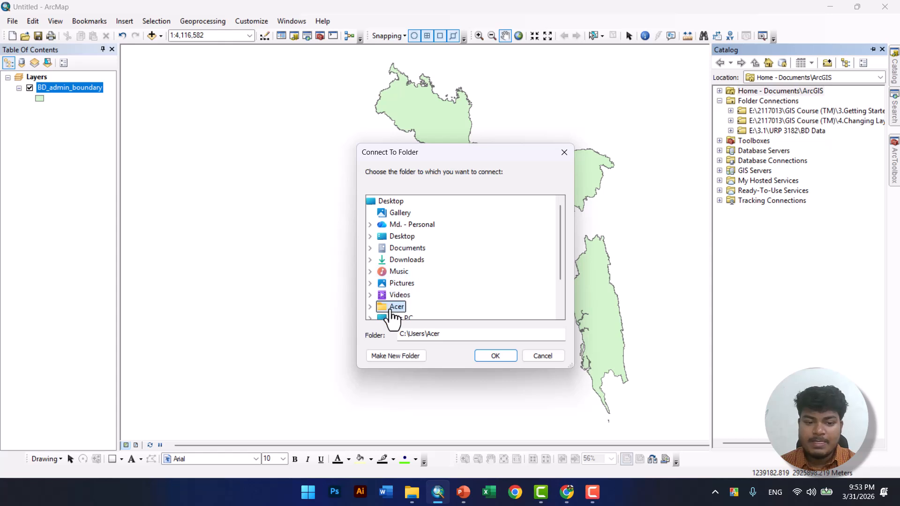
pyautogui.scroll(-2, 395, 315)
pyautogui.click(397, 272)
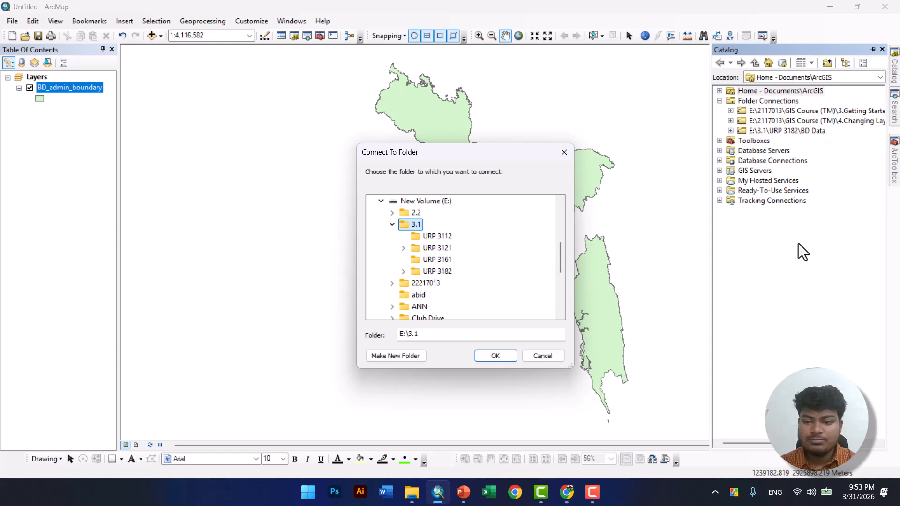
pyautogui.click(431, 273)
pyautogui.scroll(-3, 440, 248)
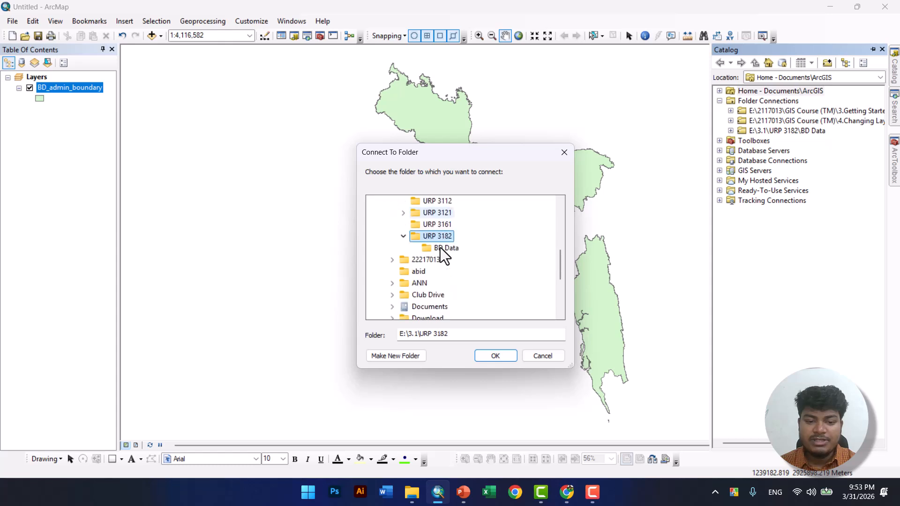
pyautogui.click(444, 212)
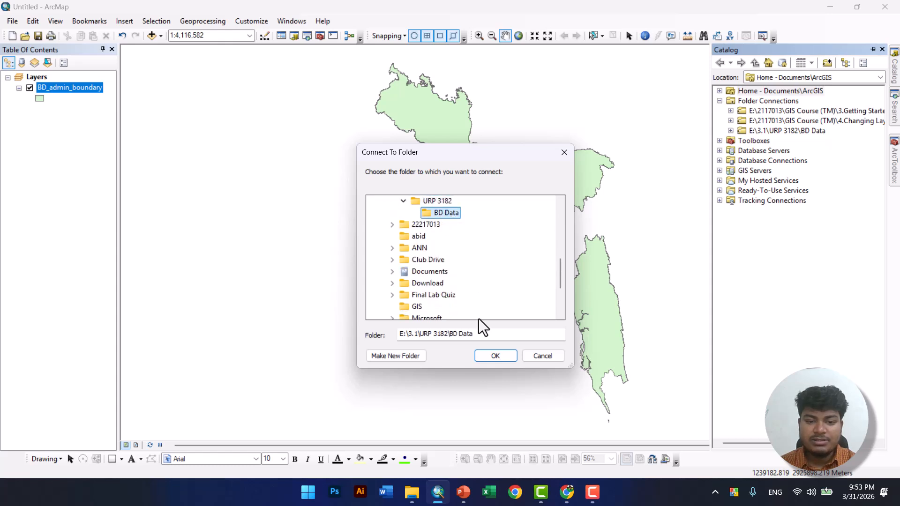
pyautogui.click(485, 356)
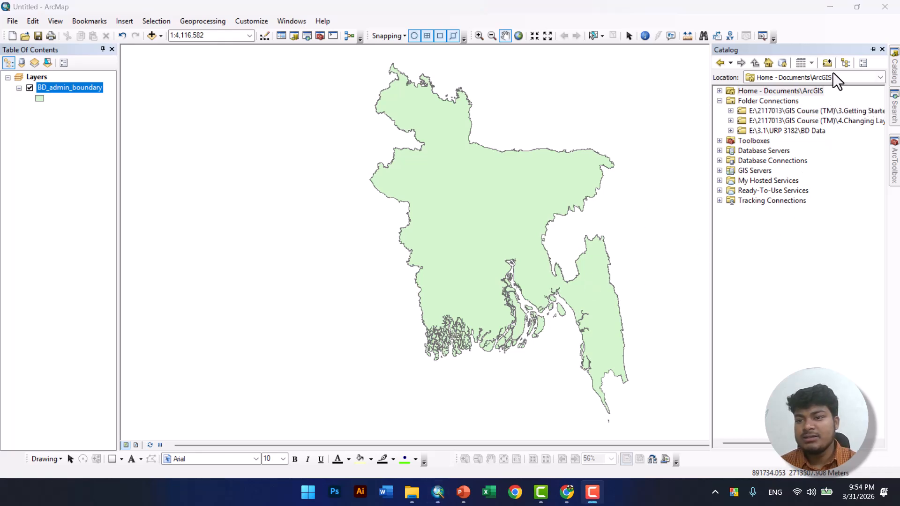
# - Repeat the Catalog folder connection to BD Data, browsing through This PC, New Volume (E:), 3.1 and URP 3182
pyautogui.click(828, 65)
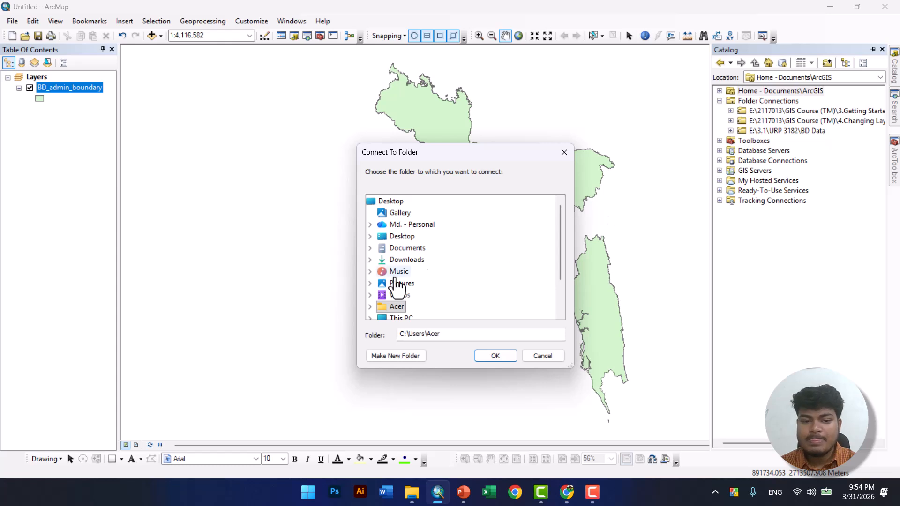
pyautogui.scroll(-2, 414, 248)
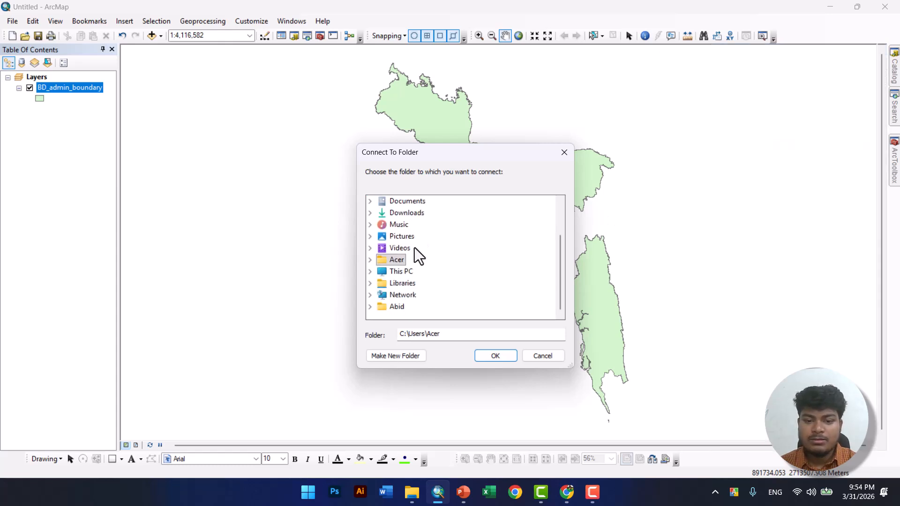
pyautogui.click(400, 272)
pyautogui.scroll(-1, 410, 246)
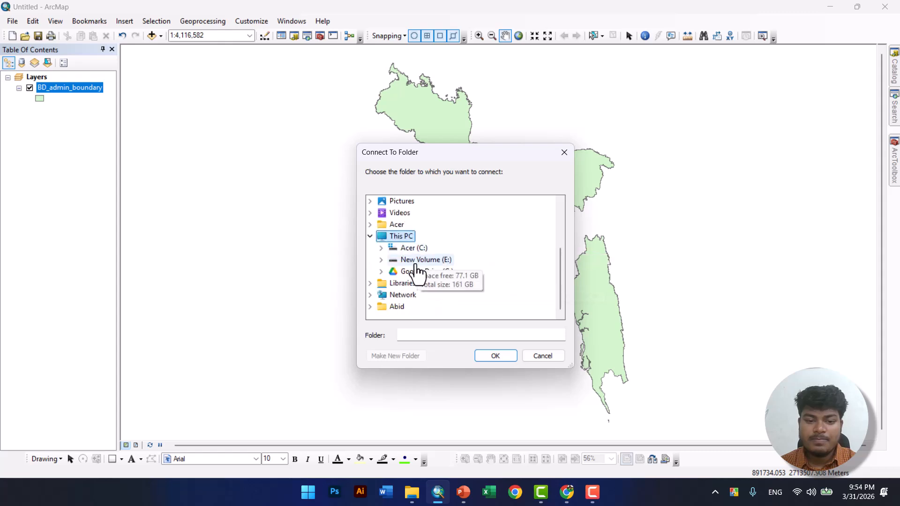
pyautogui.click(414, 260)
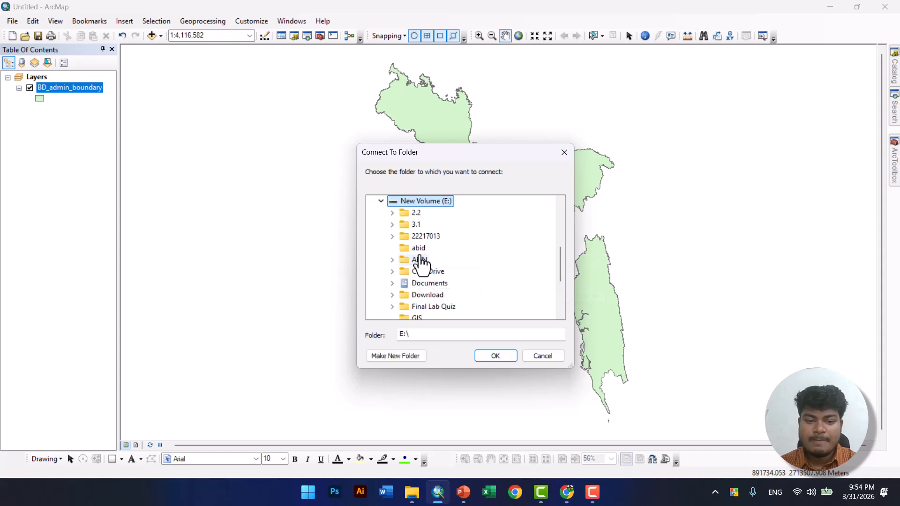
pyautogui.click(417, 225)
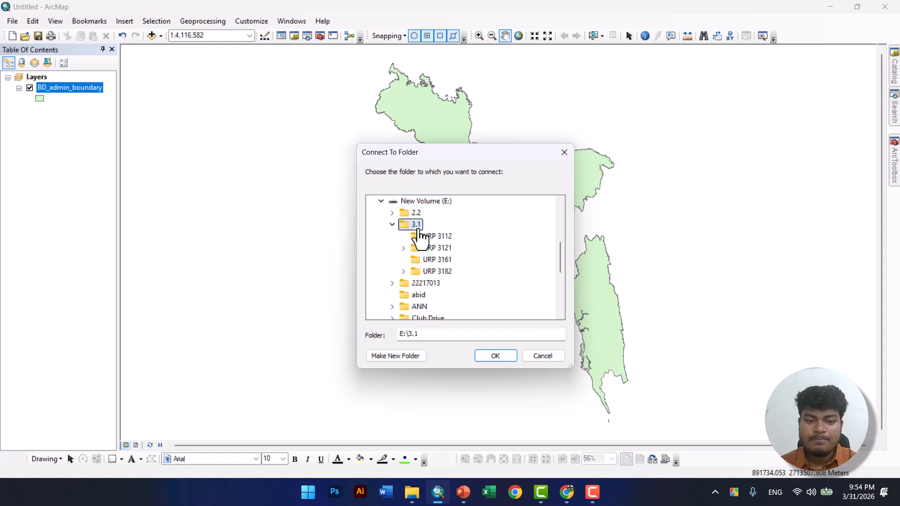
pyautogui.click(418, 272)
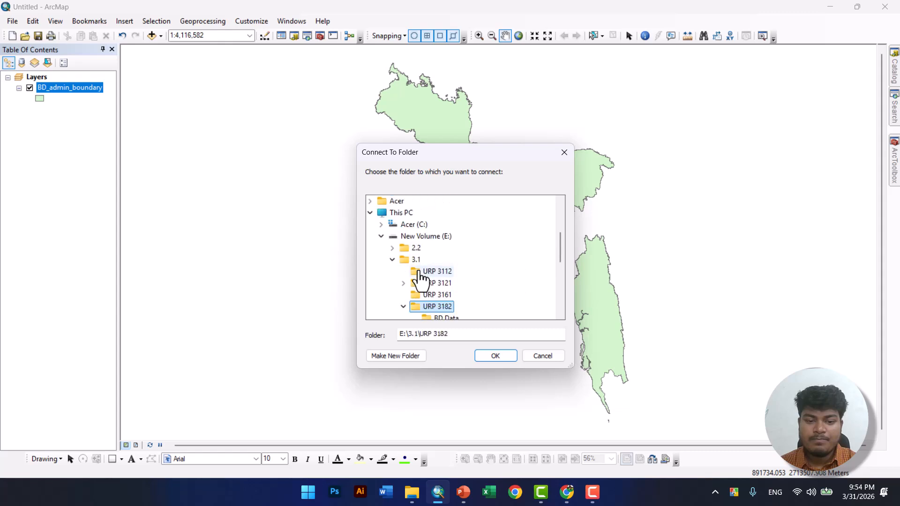
pyautogui.scroll(-2, 420, 277)
pyautogui.click(432, 249)
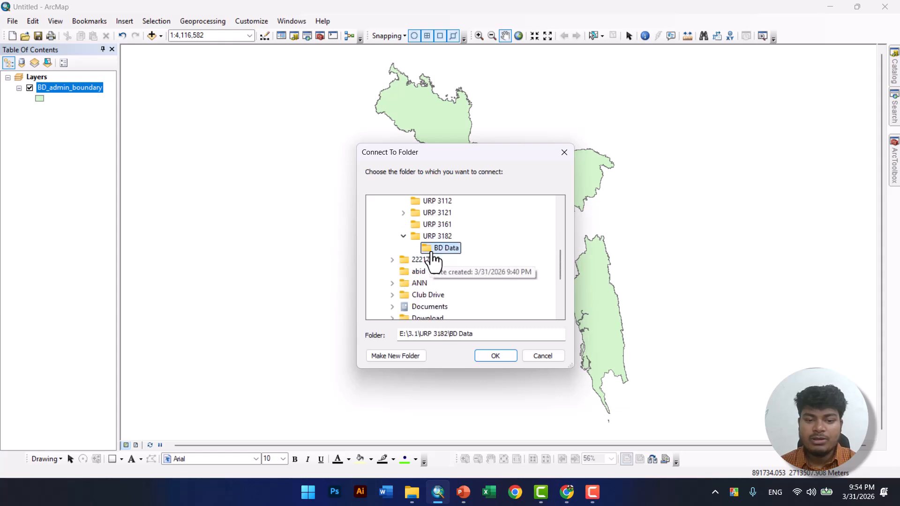
pyautogui.click(484, 356)
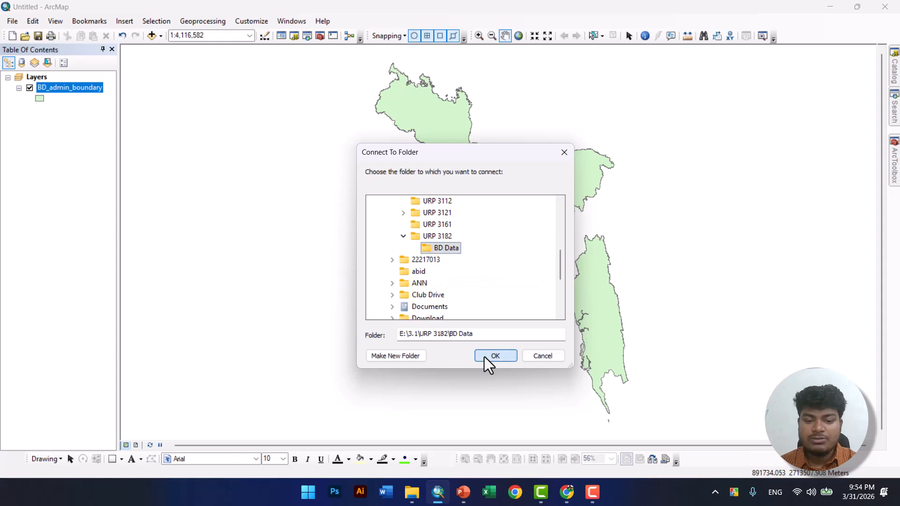
# - Look over the Catalog tree, including the Database Servers and Home - Documents\ArcGIS entries
pyautogui.click(894, 65)
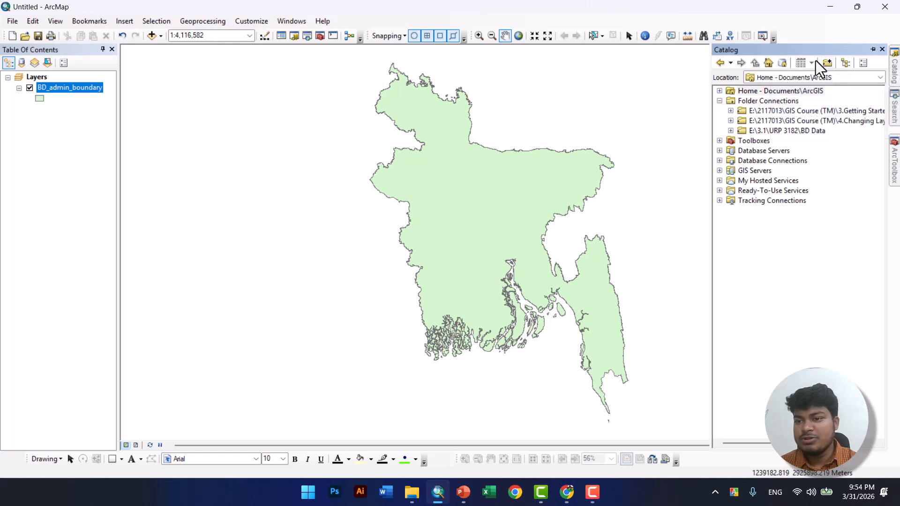
pyautogui.click(760, 150)
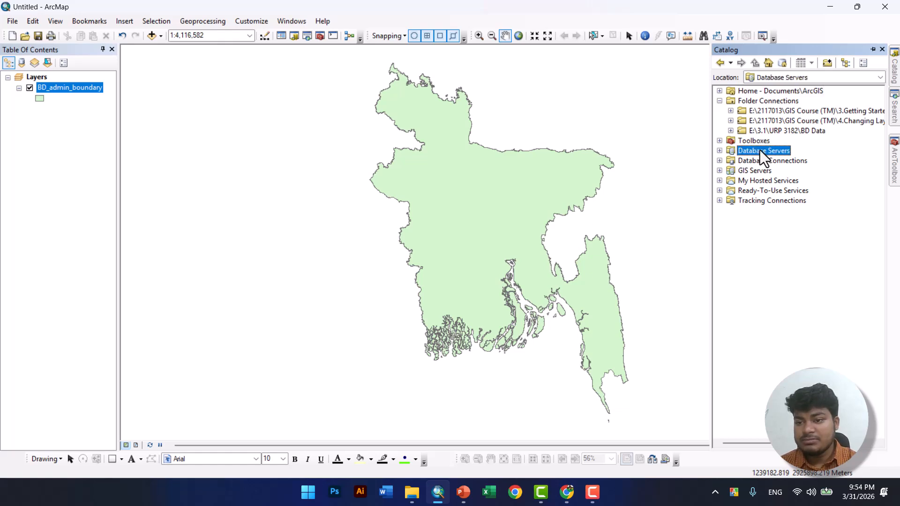
pyautogui.click(765, 94)
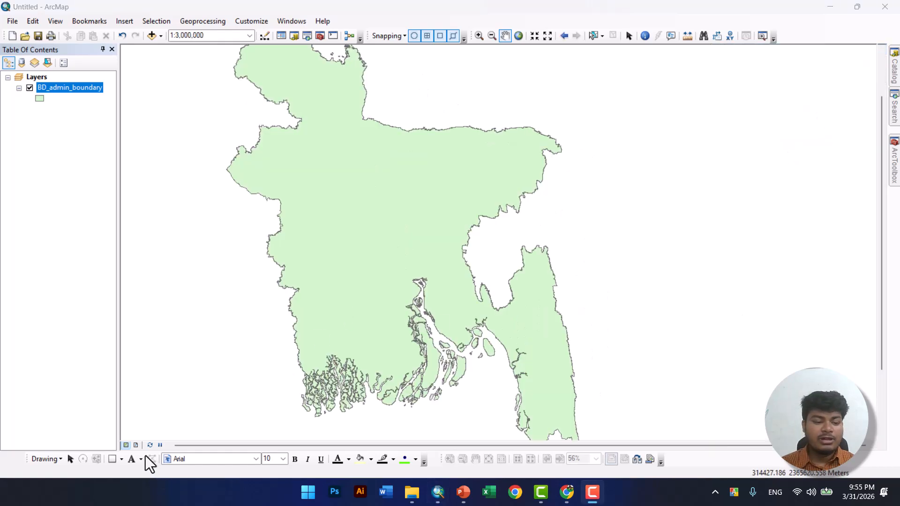
# - Preview the map in layout view and return to data view
pyautogui.click(136, 445)
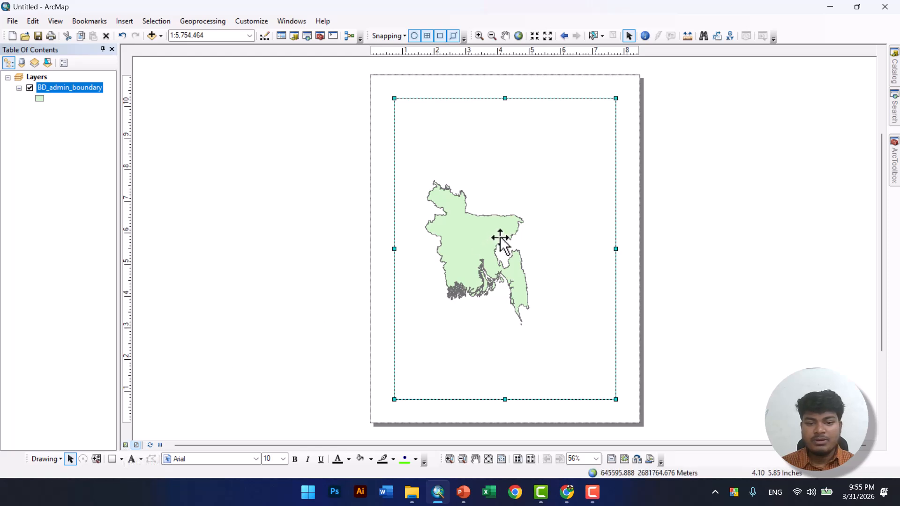
pyautogui.click(125, 444)
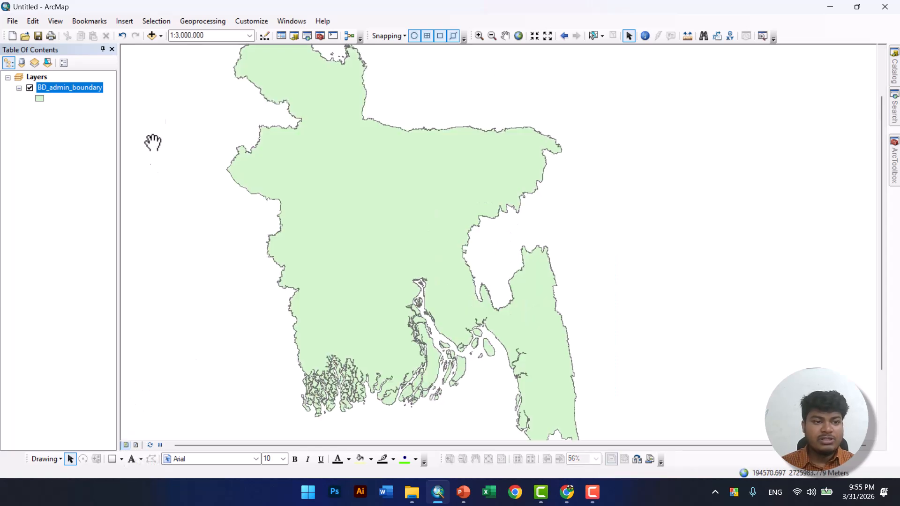
# - Apply the geoprocessing options with overwriting of outputs enabled and background processing disabled
pyautogui.click(206, 23)
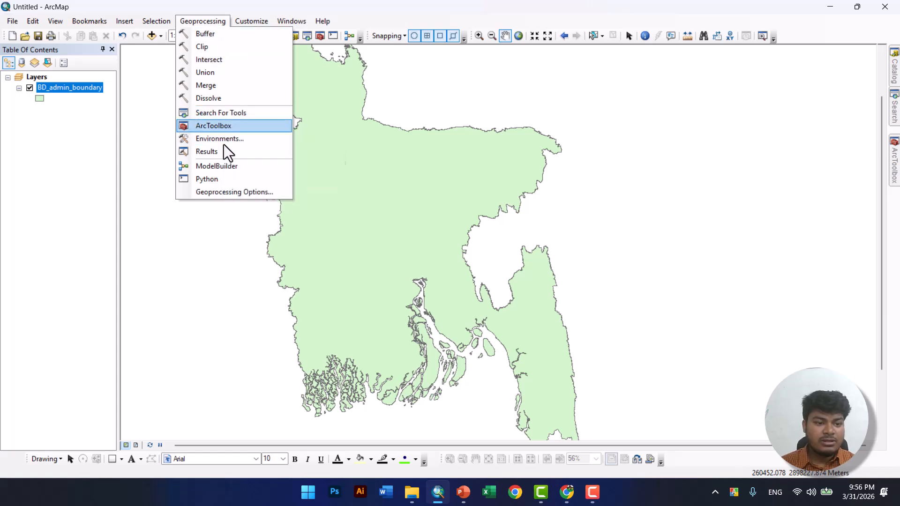
pyautogui.click(209, 193)
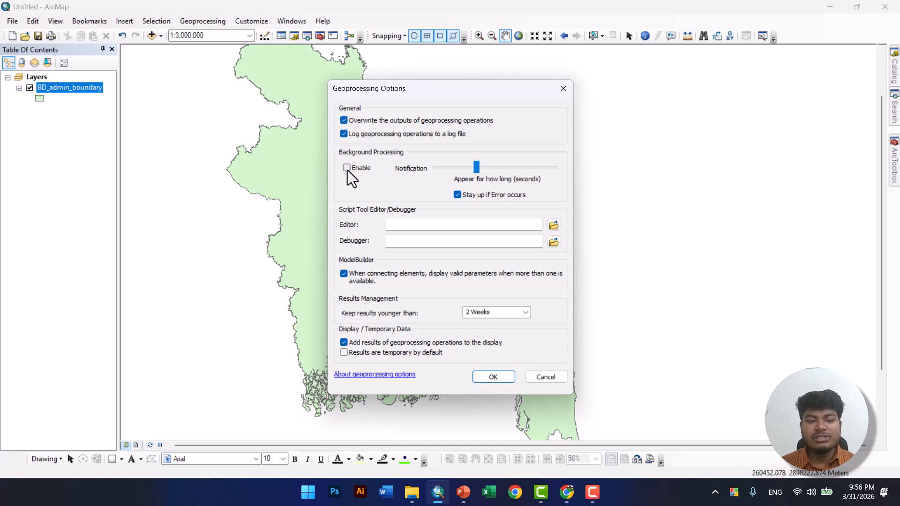
pyautogui.click(479, 373)
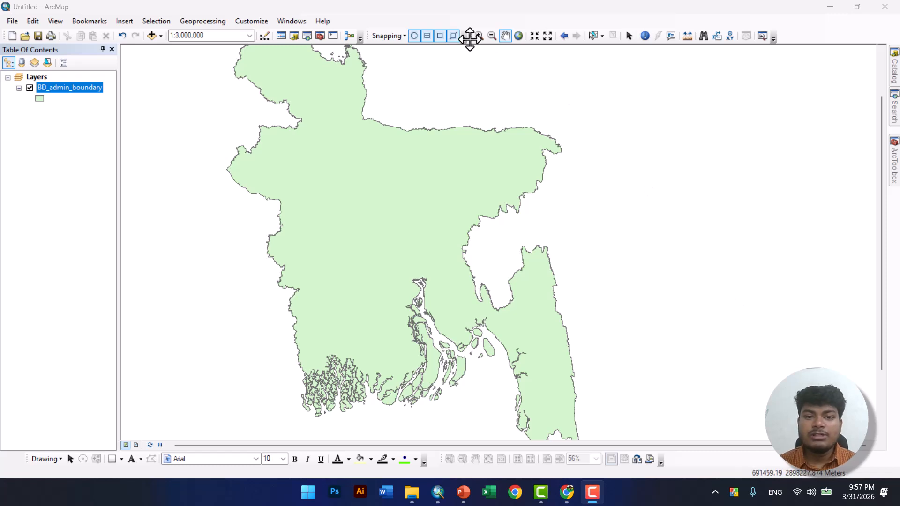
# - Dock the Tools toolbar vertically beside the Catalog, Search and ArcToolbox tabs and zoom the map to full extent
pyautogui.moveTo(468, 36); pyautogui.dragTo(889, 70)
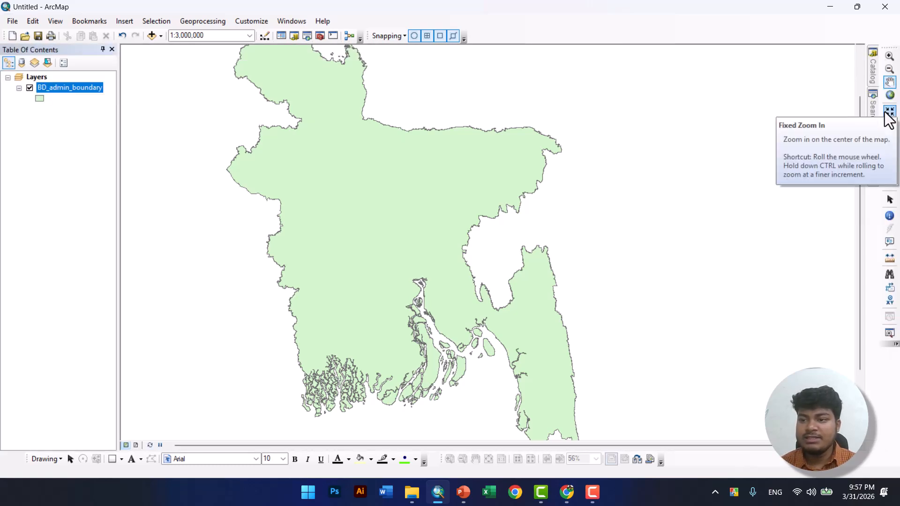
pyautogui.click(890, 95)
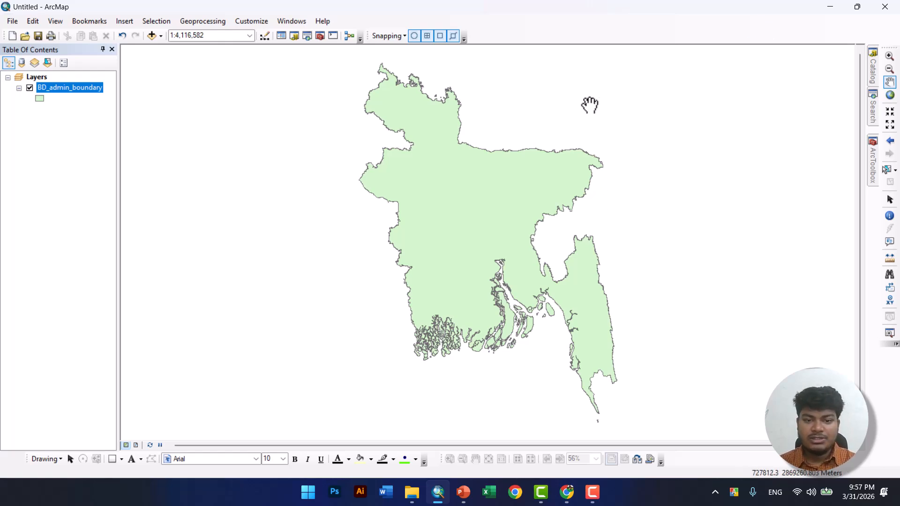
# - Connect to E:\3.1\URP 3182\BD Data once more from the Catalog window and show the Catalog's folder connections
pyautogui.click(872, 70)
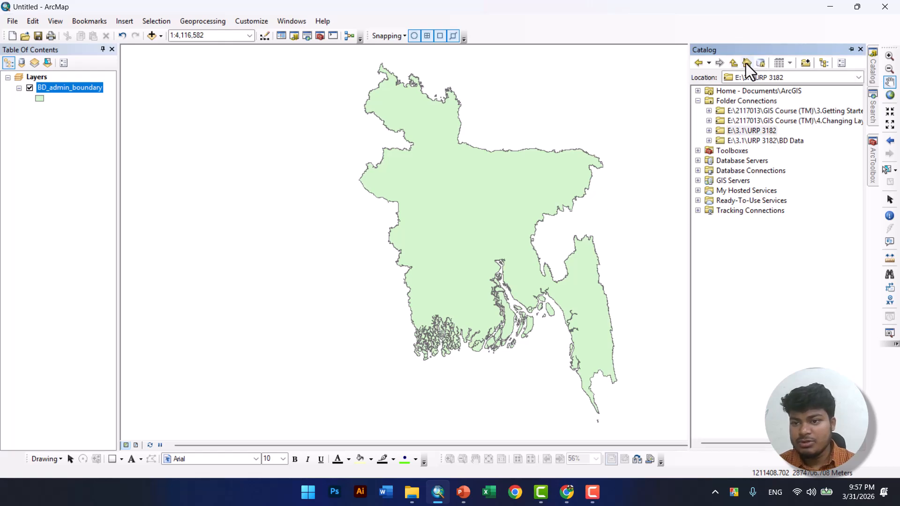
pyautogui.click(805, 66)
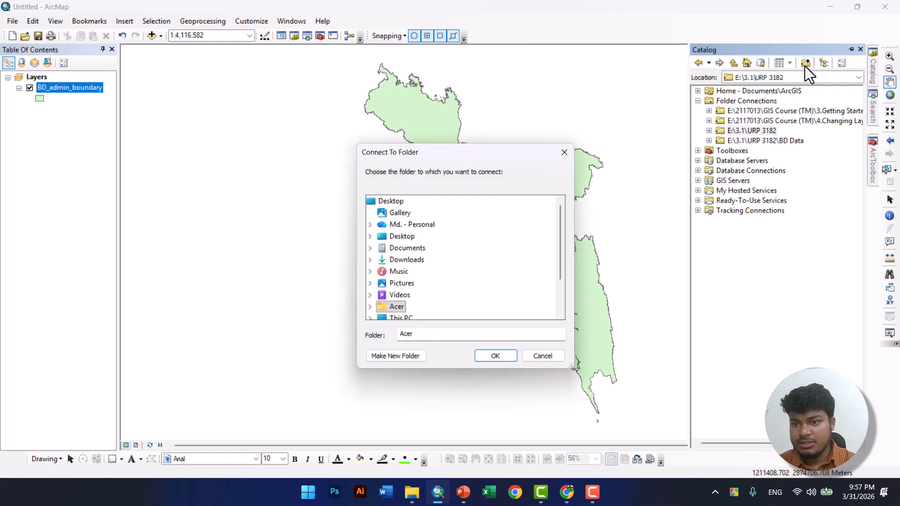
pyautogui.scroll(-1, 415, 239)
pyautogui.scroll(-1, 415, 240)
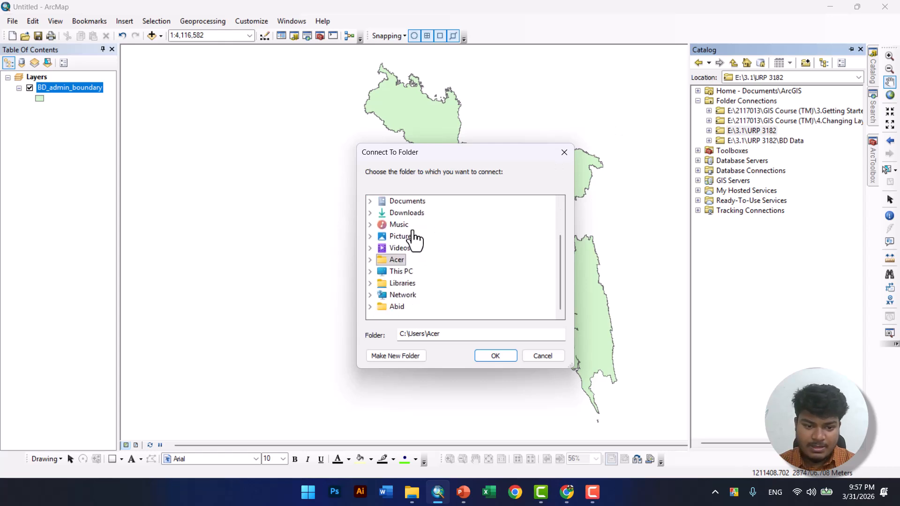
pyautogui.doubleClick(388, 273)
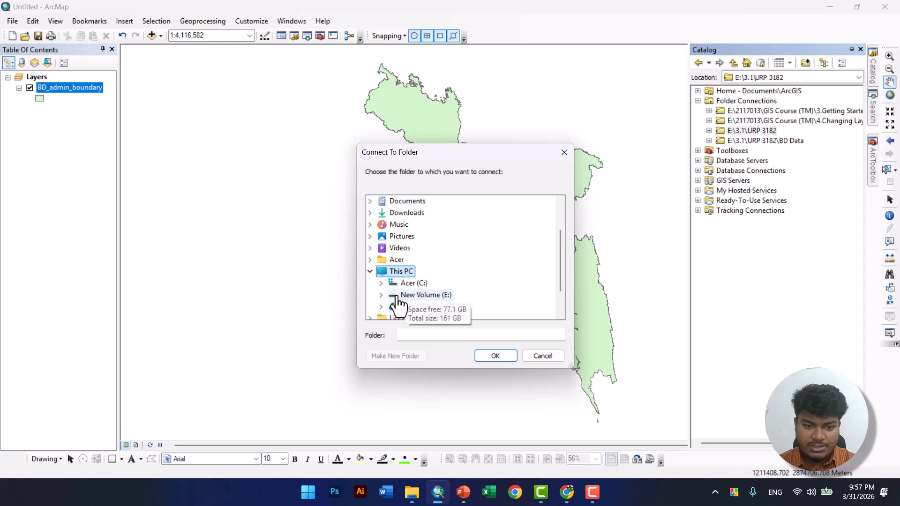
pyautogui.doubleClick(399, 295)
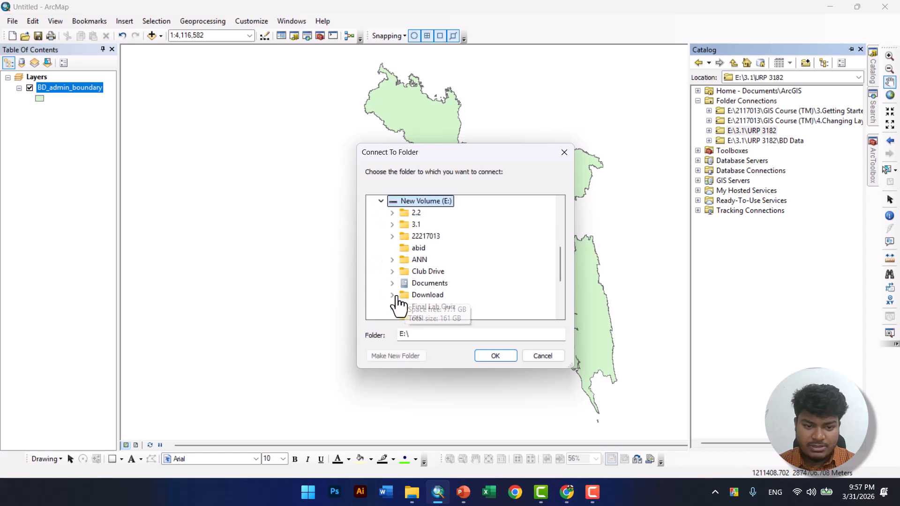
pyautogui.doubleClick(418, 225)
pyautogui.doubleClick(424, 272)
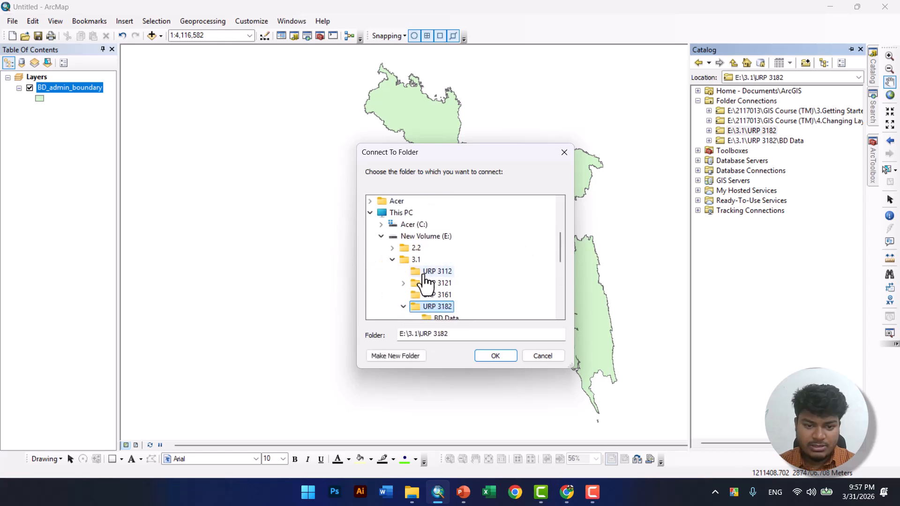
pyautogui.scroll(-5, 412, 295)
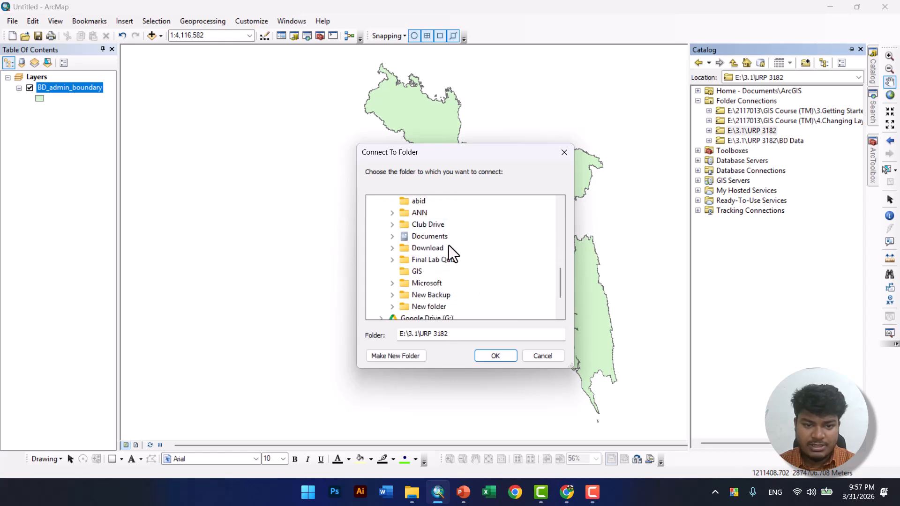
pyautogui.scroll(1, 450, 248)
pyautogui.click(446, 213)
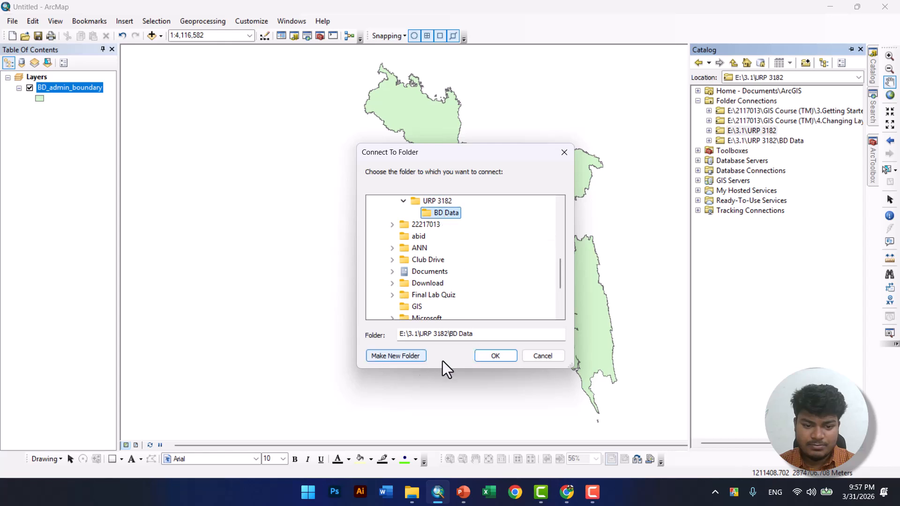
pyautogui.click(492, 356)
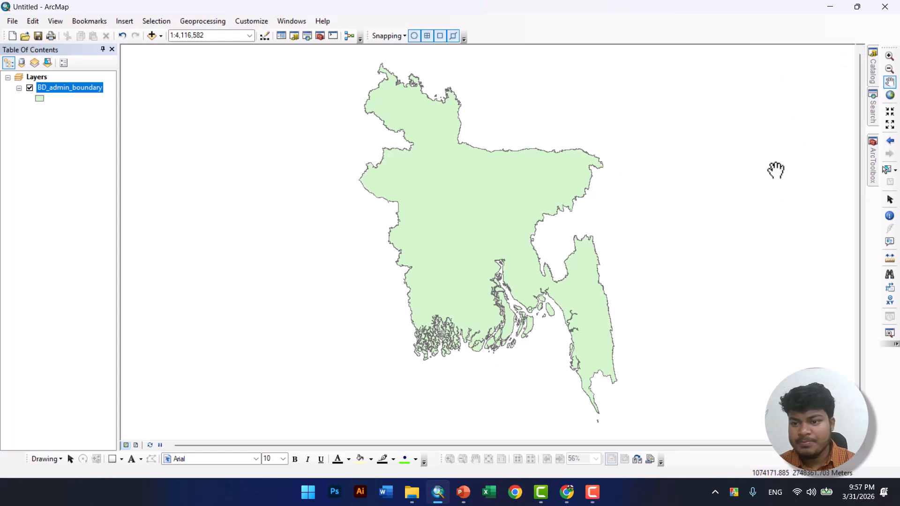
pyautogui.click(874, 77)
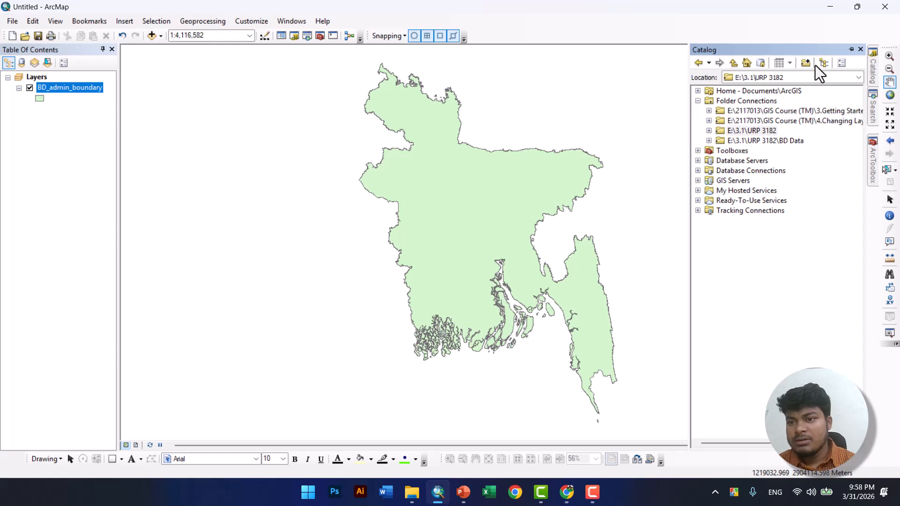
# - Expand the E:\3.1\URP 3182 folder connection and its BD Data folder in the Catalog to list the datasets
pyautogui.click(776, 78)
pyautogui.click(842, 79)
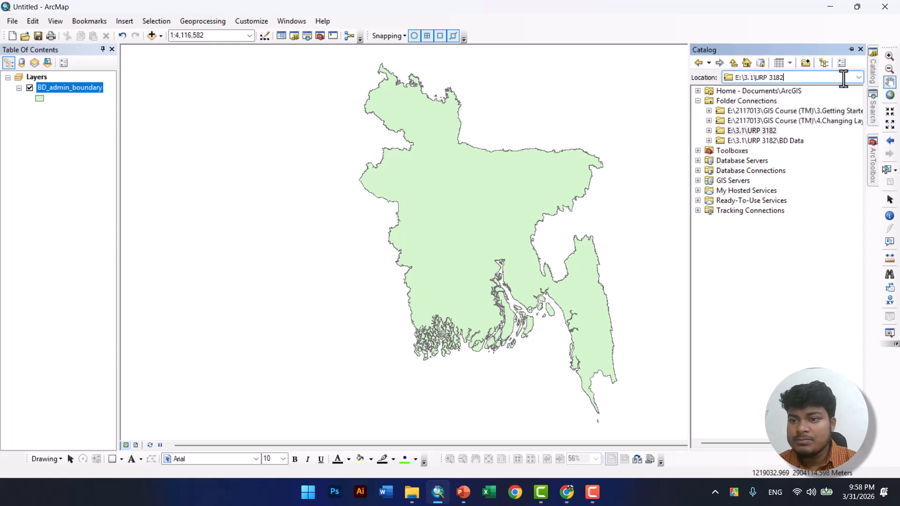
pyautogui.click(859, 79)
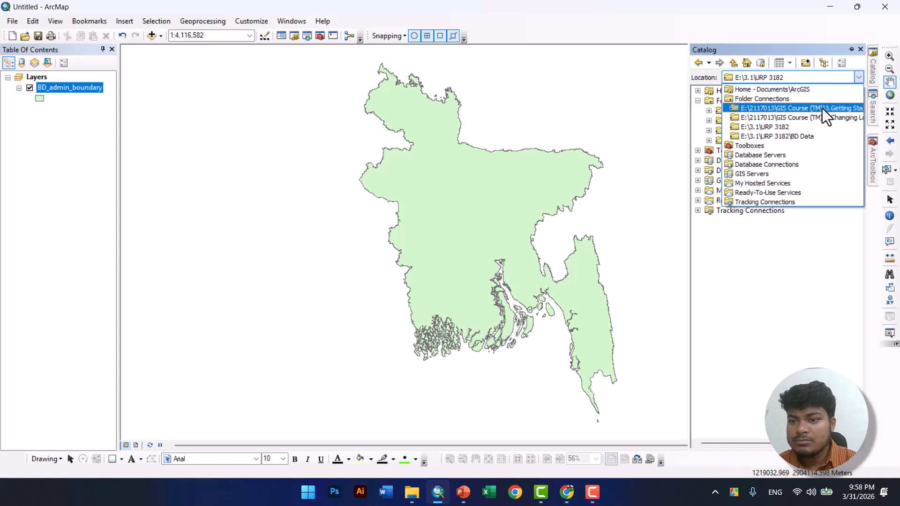
pyautogui.click(786, 128)
pyautogui.doubleClick(770, 131)
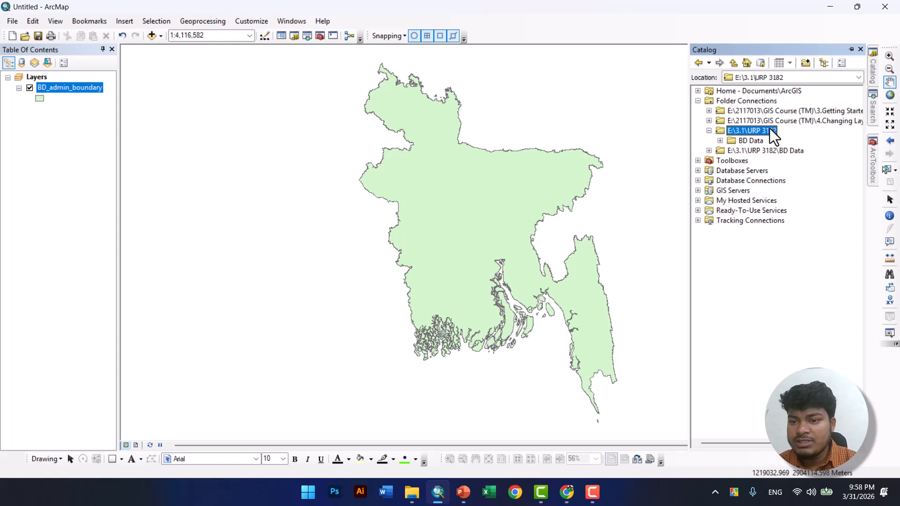
pyautogui.doubleClick(751, 142)
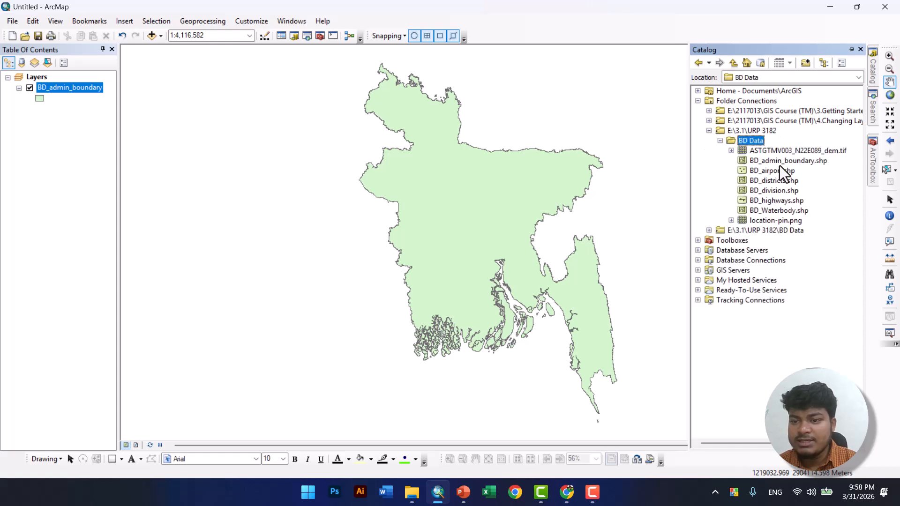
# - Add the BD_airport, BD_division and BD_Waterbody shapefiles from the Catalog and move the BD_admin_boundary layer below BD_division
pyautogui.moveTo(783, 173); pyautogui.dragTo(29, 156)
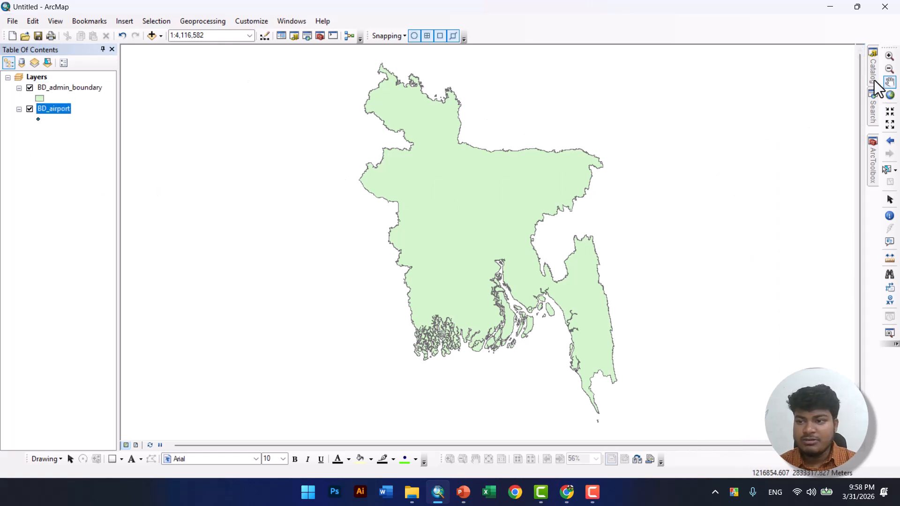
pyautogui.moveTo(872, 79)
pyautogui.moveTo(783, 191); pyautogui.dragTo(112, 159)
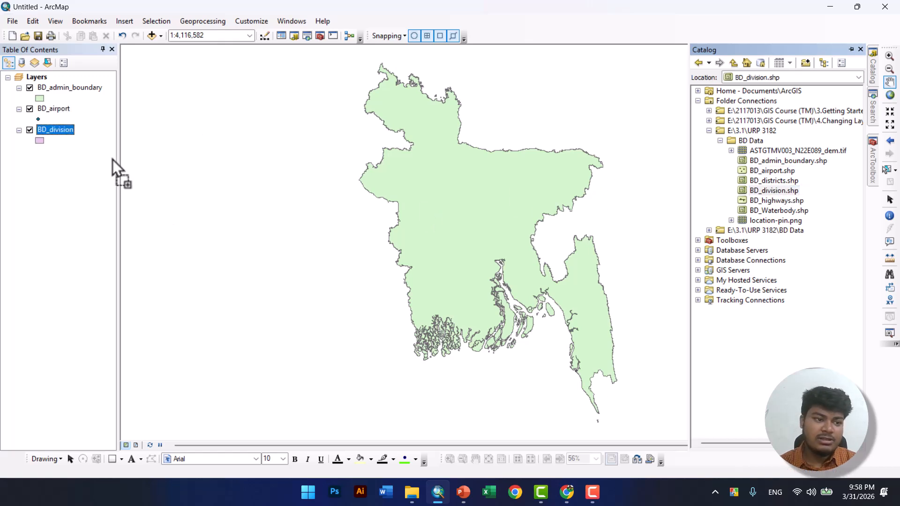
pyautogui.moveTo(778, 209); pyautogui.dragTo(2, 186)
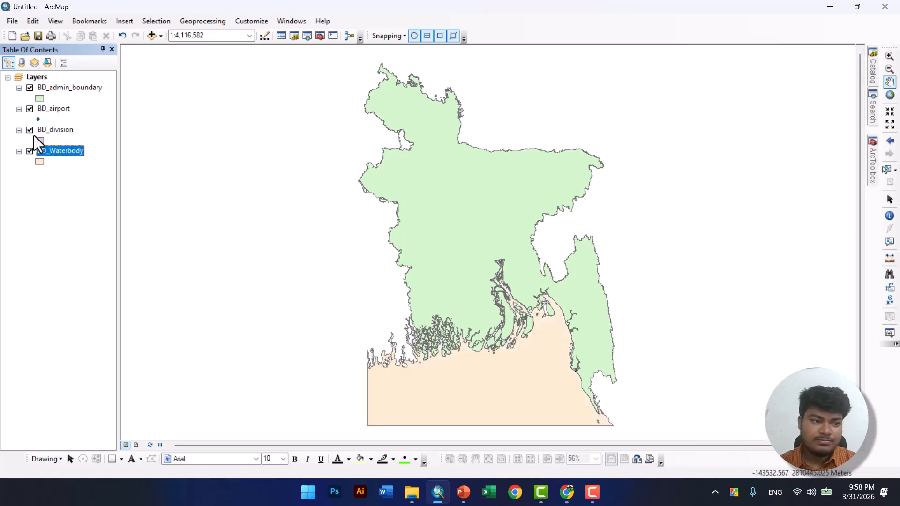
pyautogui.moveTo(37, 89); pyautogui.dragTo(37, 134)
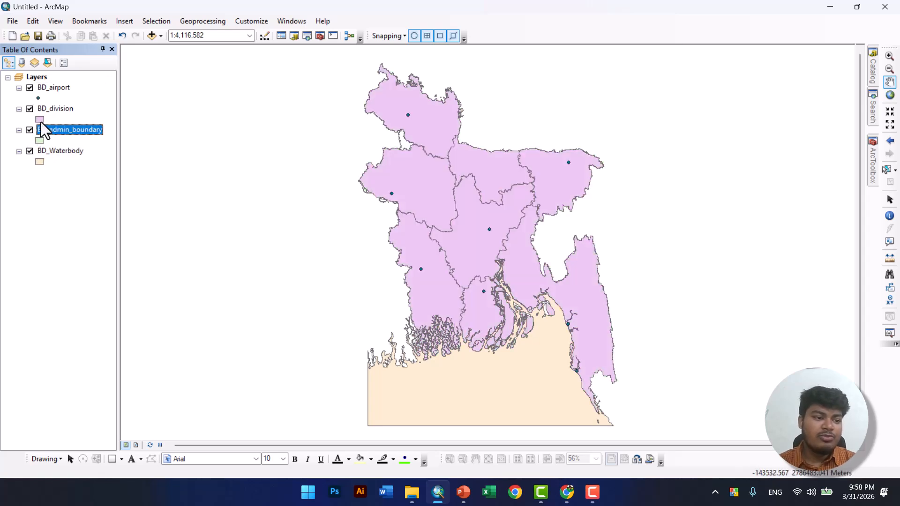
# - Preview the Square 1, Triangle 1 and Circle 1 markers for the BD_airport symbol without applying any of them
pyautogui.click(38, 98)
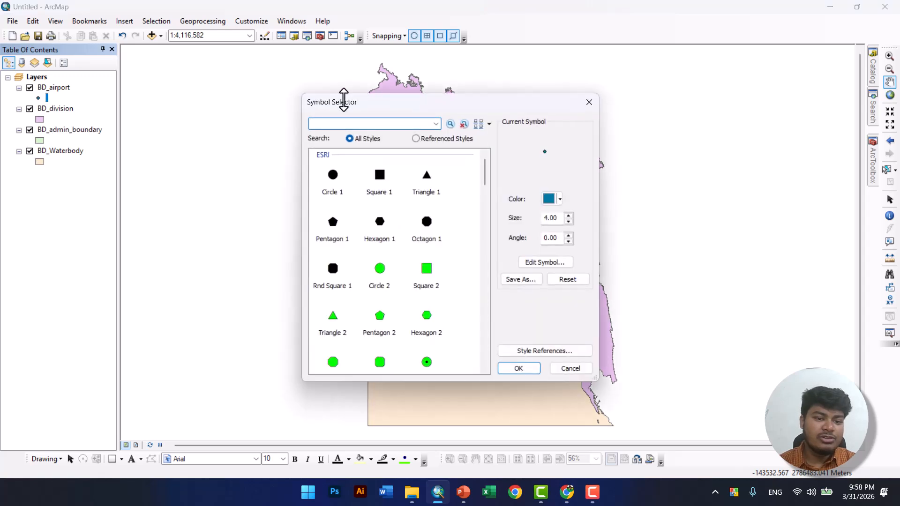
pyautogui.click(384, 180)
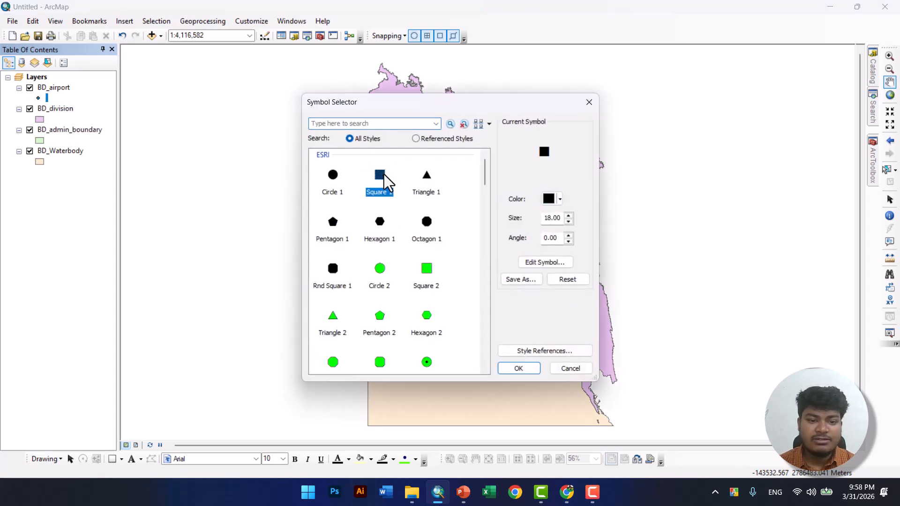
pyautogui.click(347, 179)
pyautogui.click(425, 195)
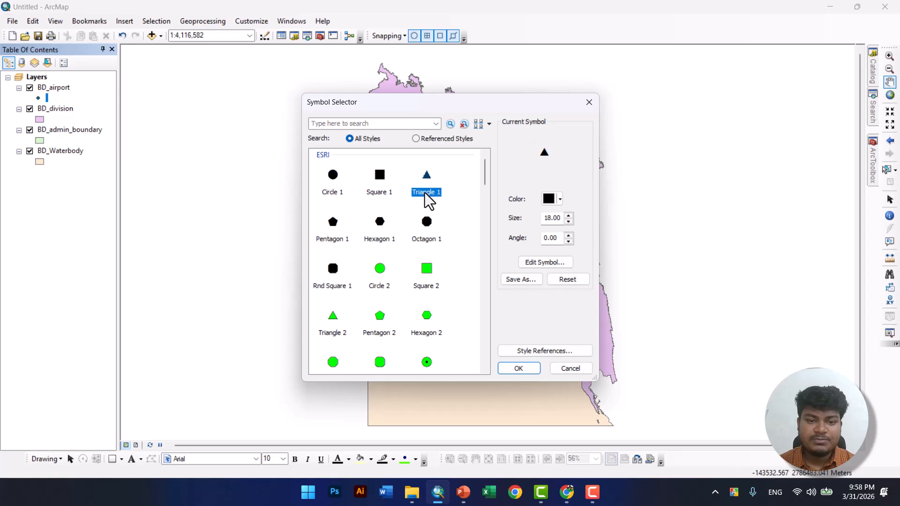
pyautogui.click(326, 182)
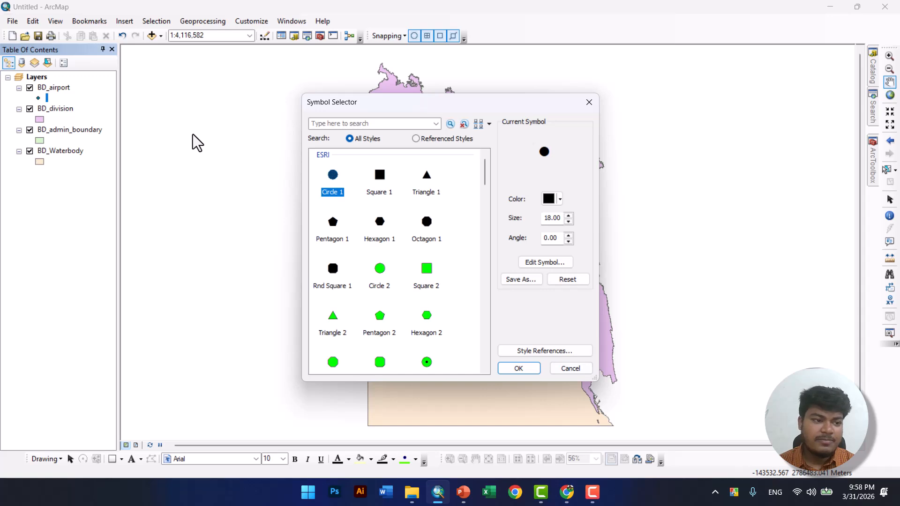
pyautogui.click(571, 368)
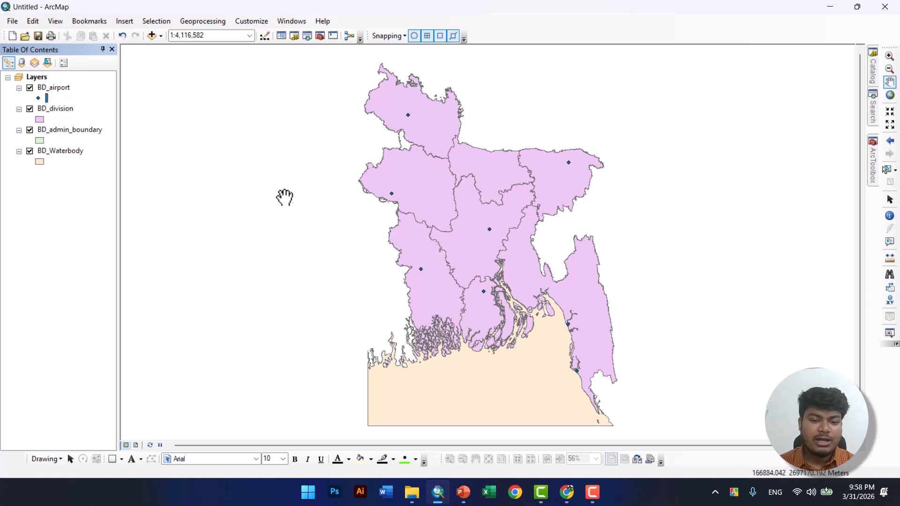
# - Preview the map in layout view at full extent, toggling BD_Waterbody off and on, and return to data view
pyautogui.click(135, 447)
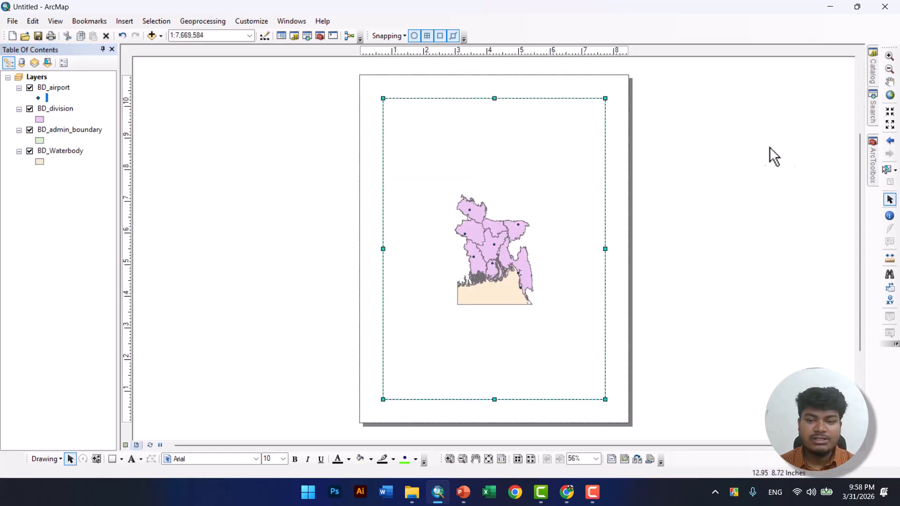
pyautogui.click(890, 95)
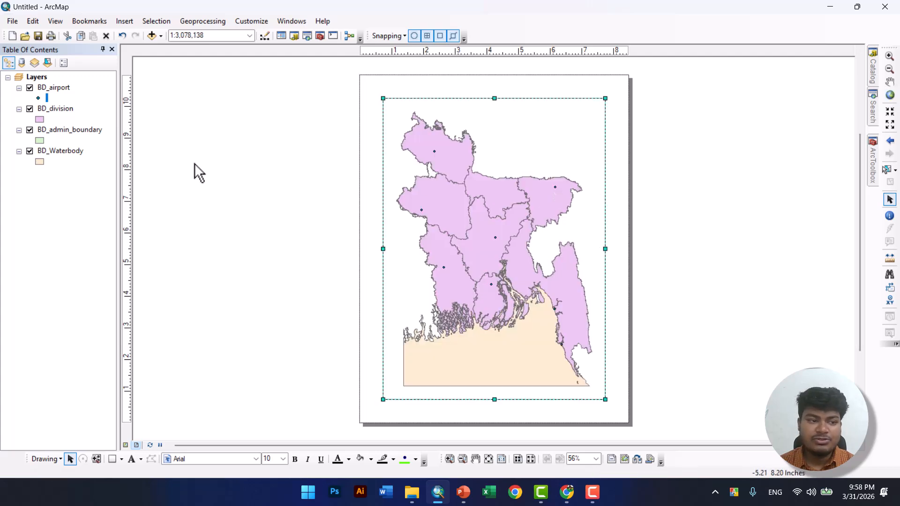
pyautogui.click(29, 151)
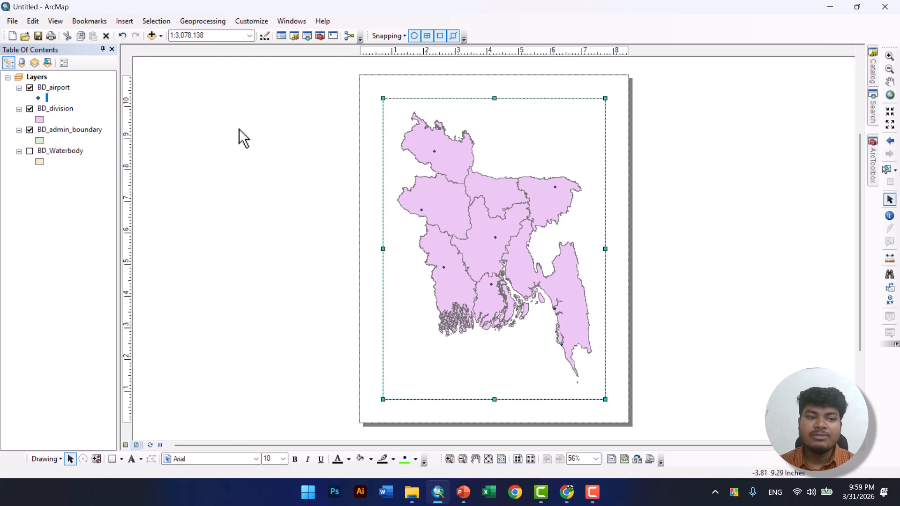
pyautogui.click(30, 151)
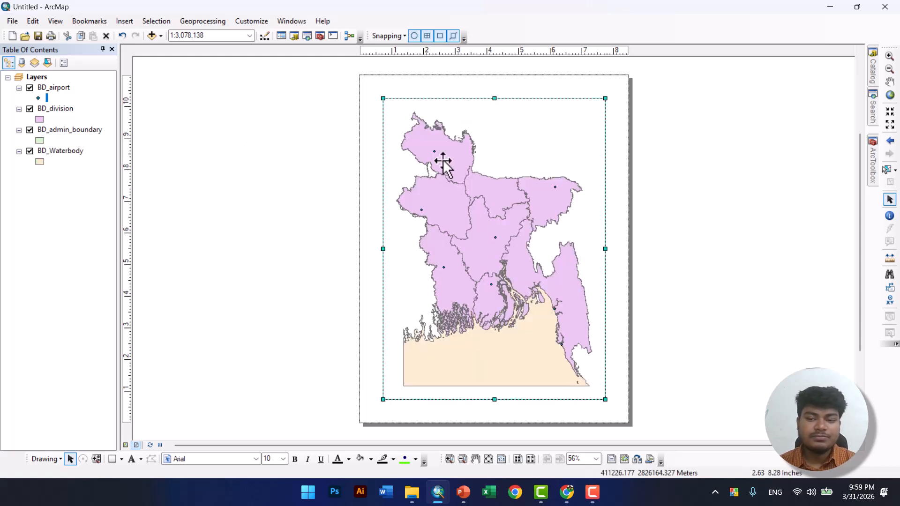
pyautogui.click(125, 446)
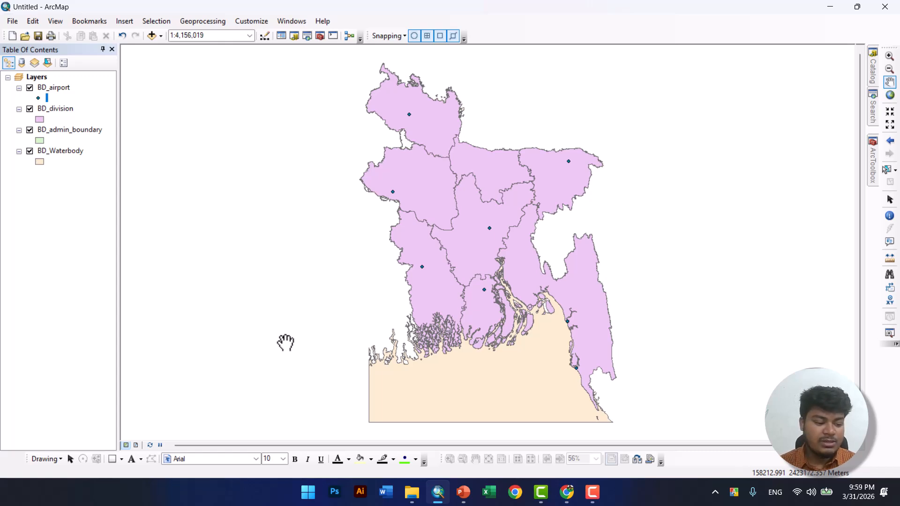
# - Open the BD_division layer properties and look through the Symbology, Display, Source, General and Time settings
pyautogui.click(41, 108)
pyautogui.doubleClick(40, 105)
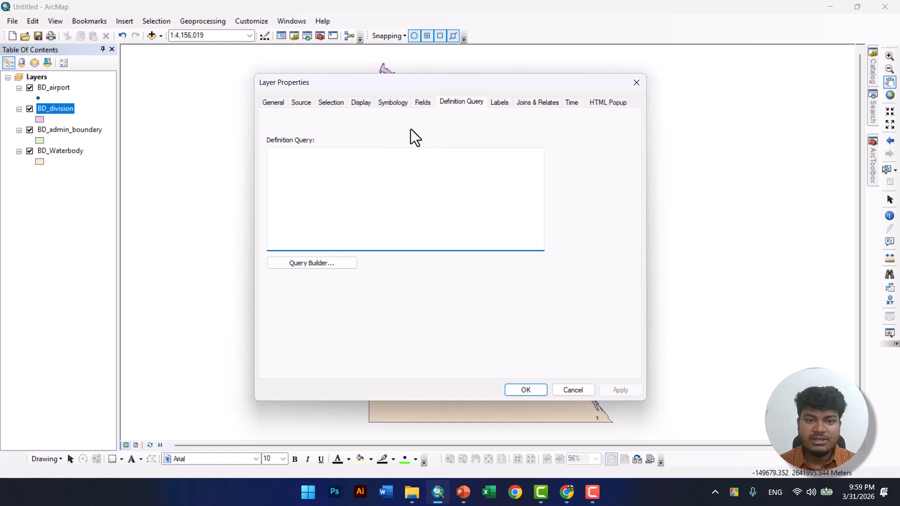
pyautogui.click(393, 104)
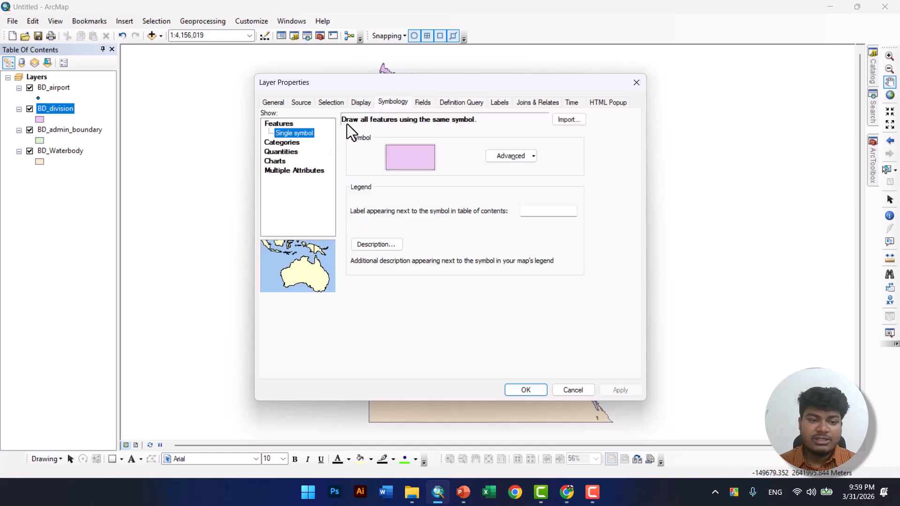
pyautogui.click(362, 103)
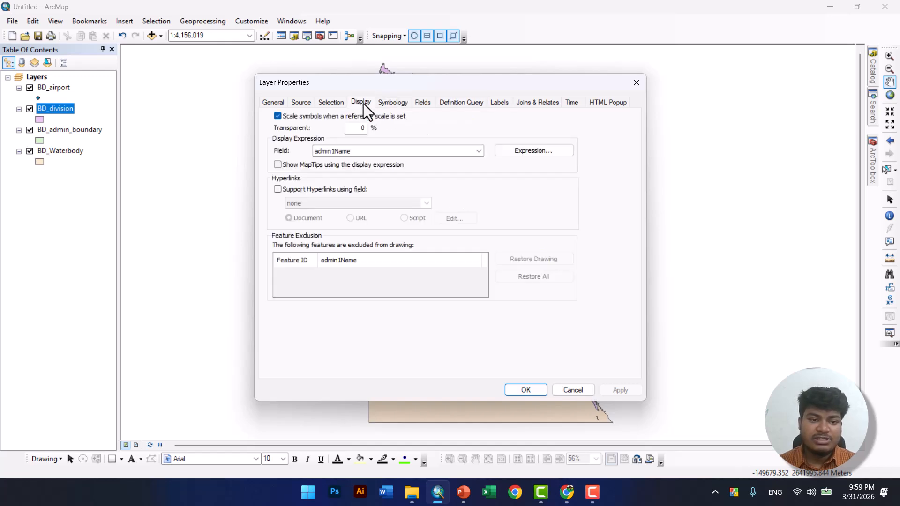
pyautogui.click(302, 100)
pyautogui.click(277, 101)
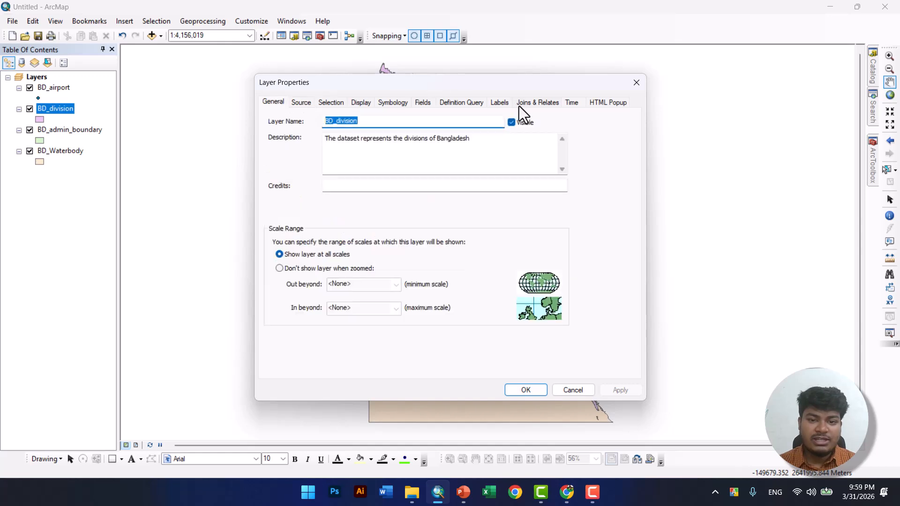
pyautogui.click(579, 106)
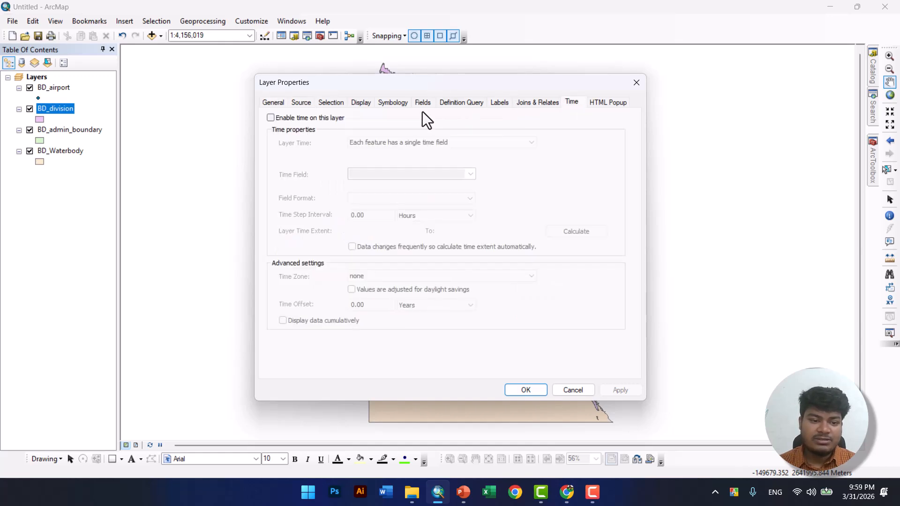
# - Review the unique values, pie, bar/column and stacked chart symbology options for BD_division and leave its properties without applying changes
pyautogui.click(402, 103)
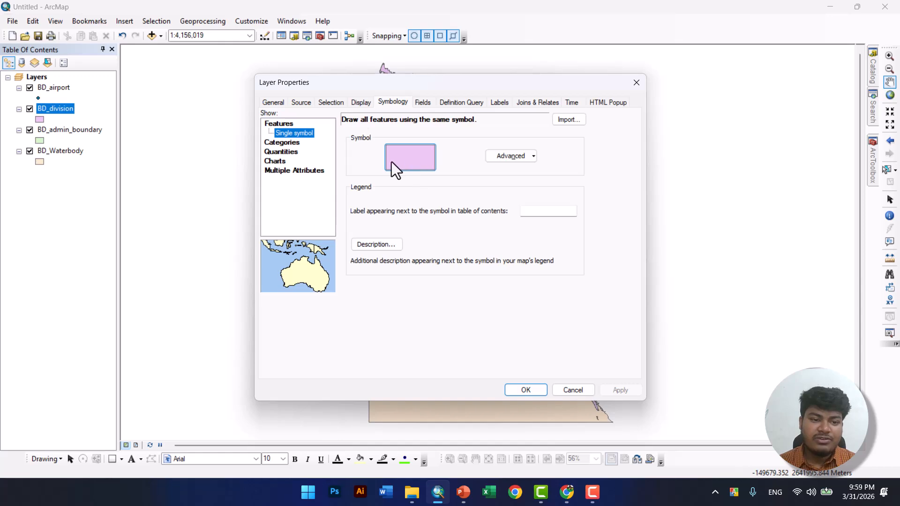
pyautogui.click(289, 142)
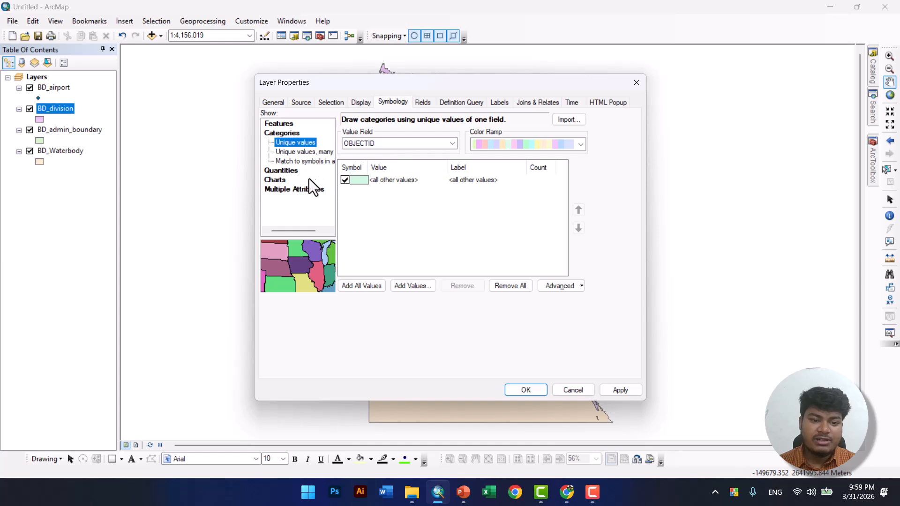
pyautogui.click(276, 180)
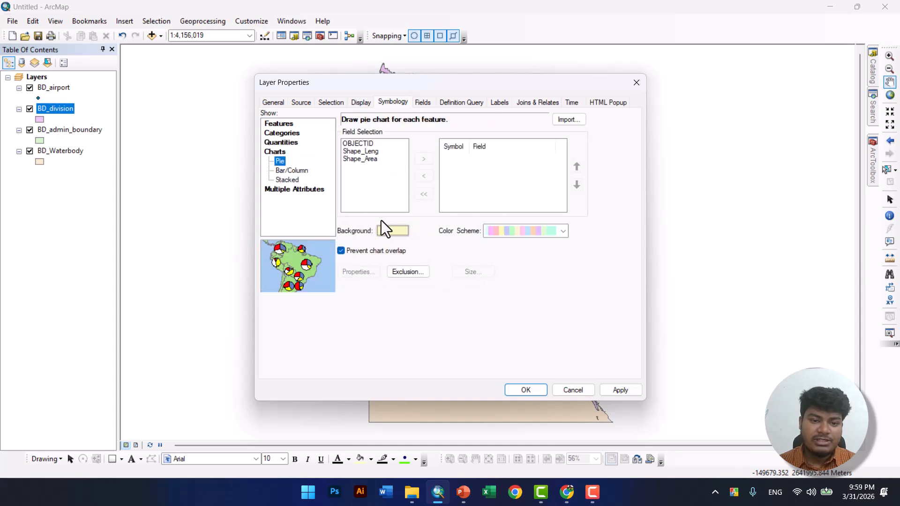
pyautogui.click(302, 170)
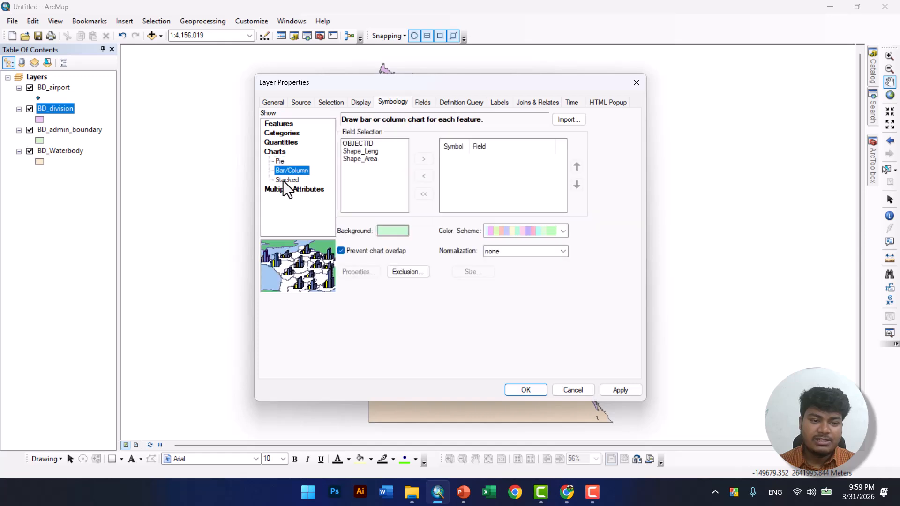
pyautogui.click(283, 181)
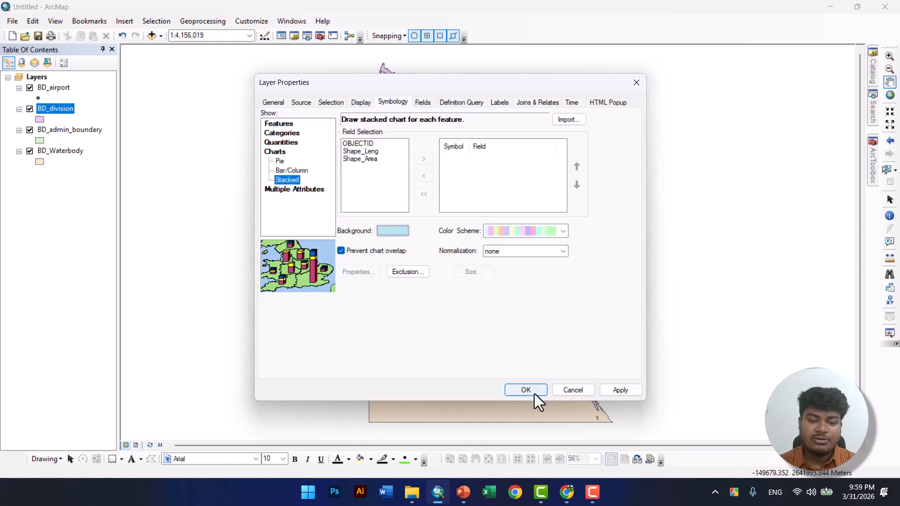
pyautogui.click(565, 396)
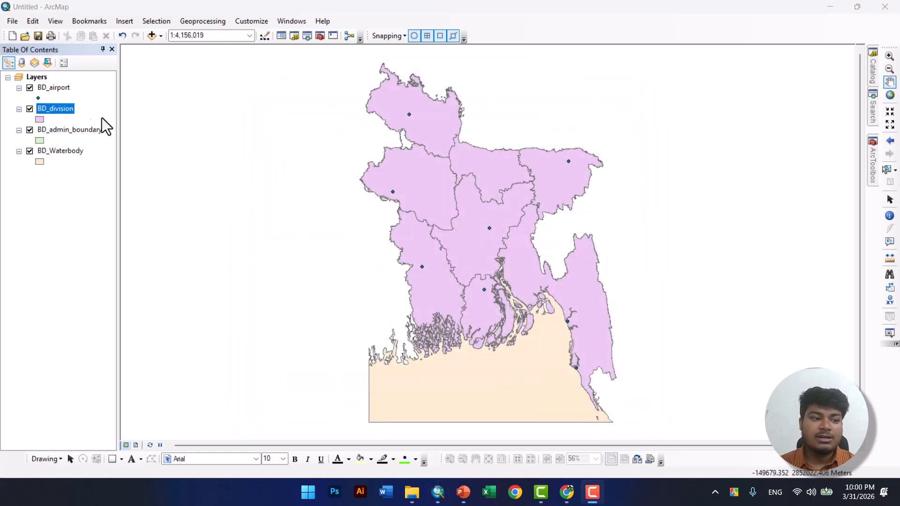
# - Open the attribute table of BD_division and undock it as a floating window over the map
pyautogui.rightClick(50, 109)
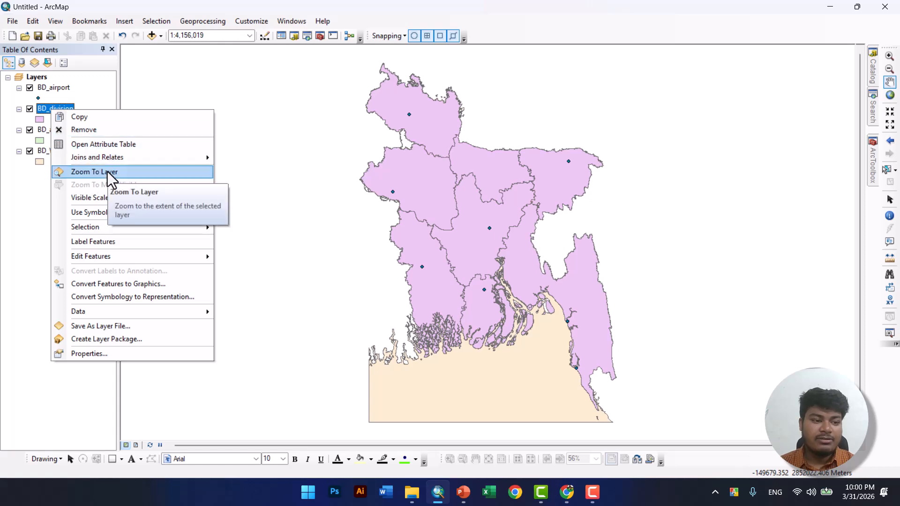
pyautogui.moveTo(108, 159)
pyautogui.click(102, 144)
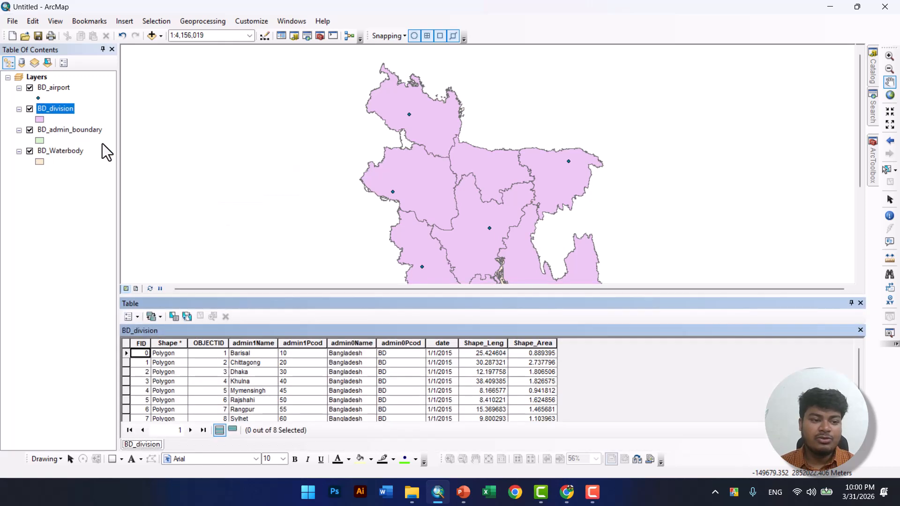
pyautogui.scroll(-1, 329, 381)
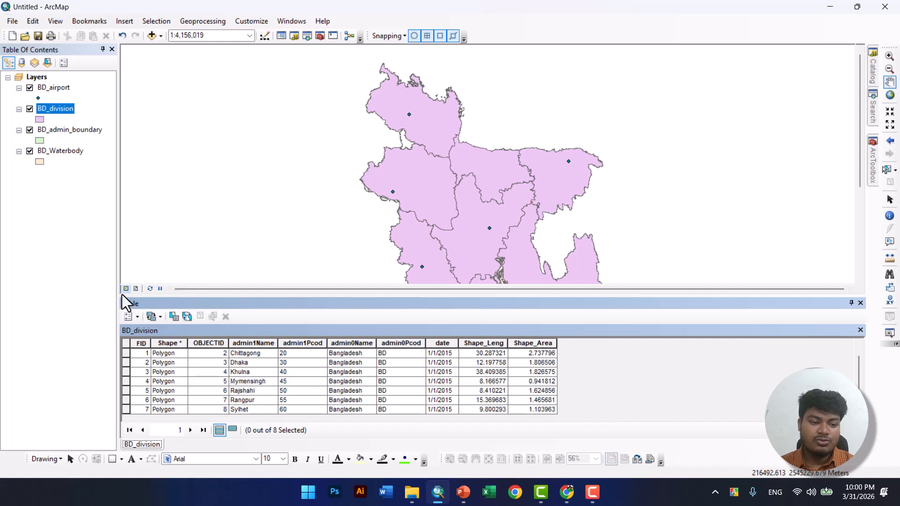
pyautogui.moveTo(117, 318); pyautogui.dragTo(115, 258)
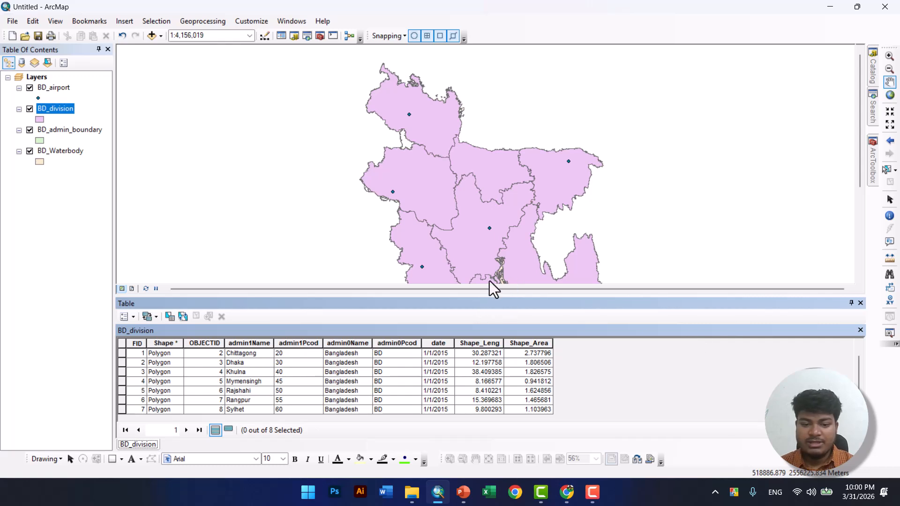
pyautogui.moveTo(536, 307); pyautogui.dragTo(404, 250)
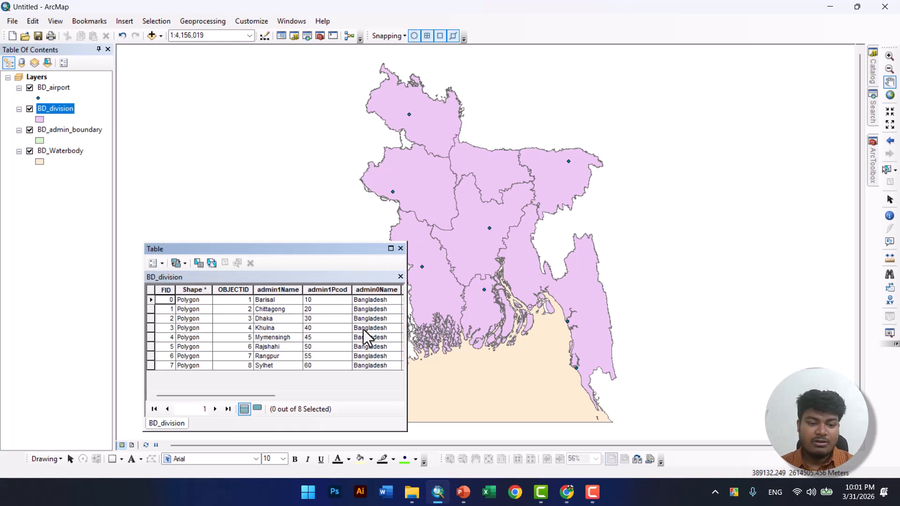
pyautogui.click(83, 131)
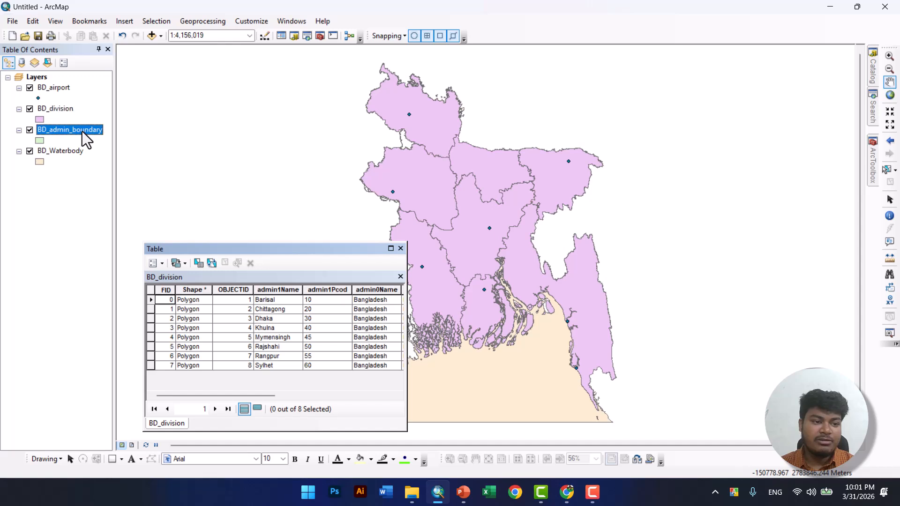
# - Open the attribute table of BD_admin_boundary alongside the BD_division table
pyautogui.rightClick(83, 131)
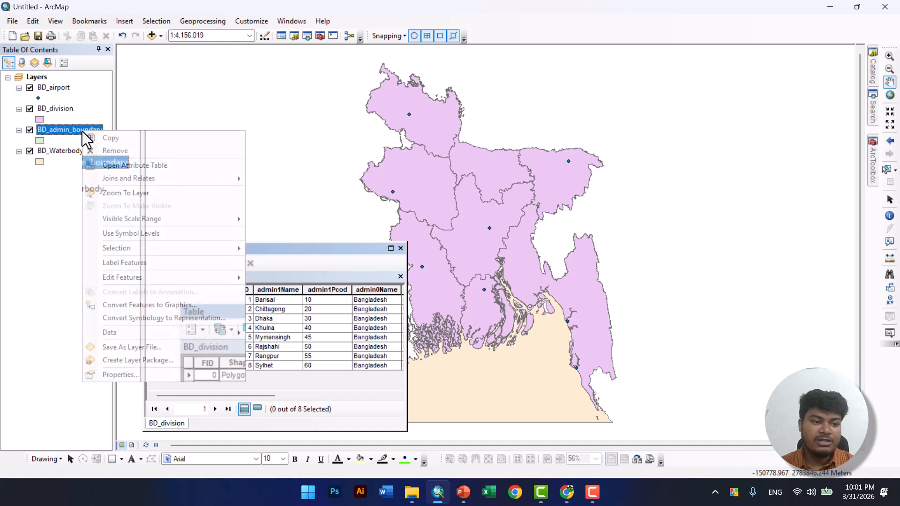
pyautogui.click(116, 169)
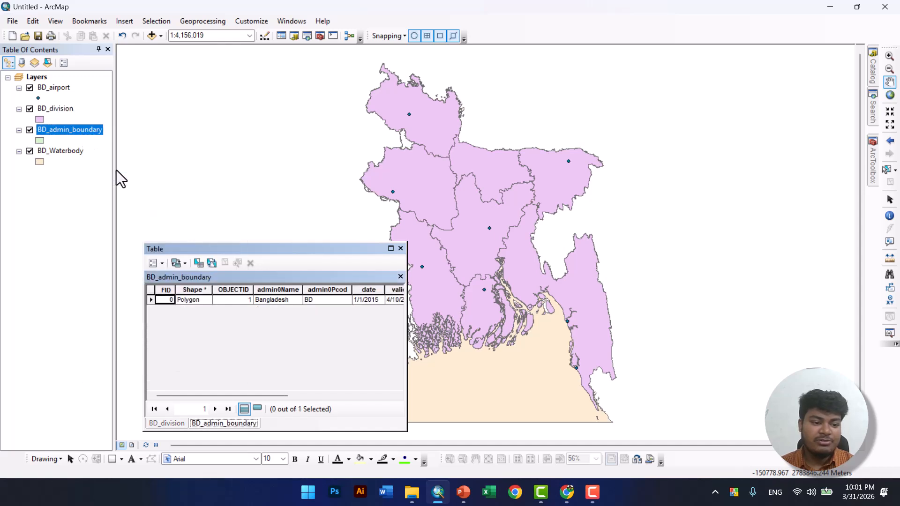
# - Revisit the BD_division layer properties, leave them without applying changes, and close the floating attribute table window
pyautogui.click(63, 110)
pyautogui.rightClick(64, 110)
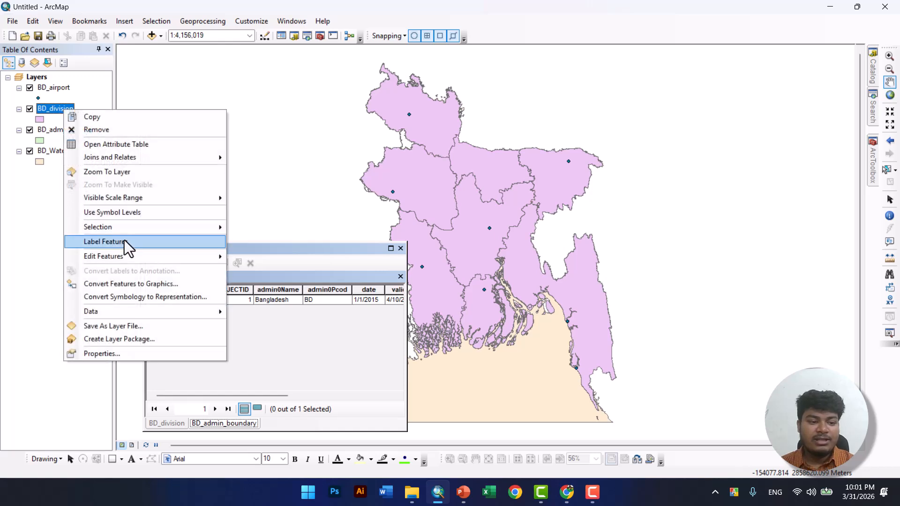
pyautogui.click(118, 352)
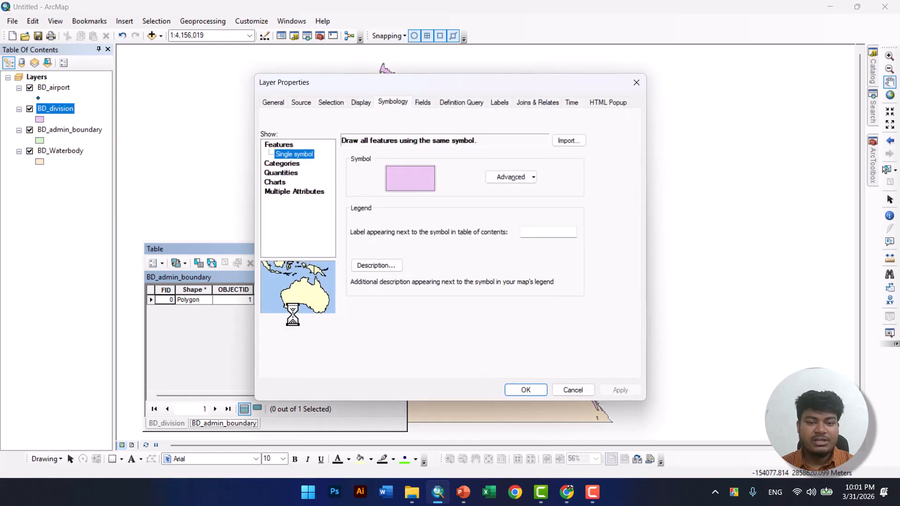
pyautogui.click(641, 89)
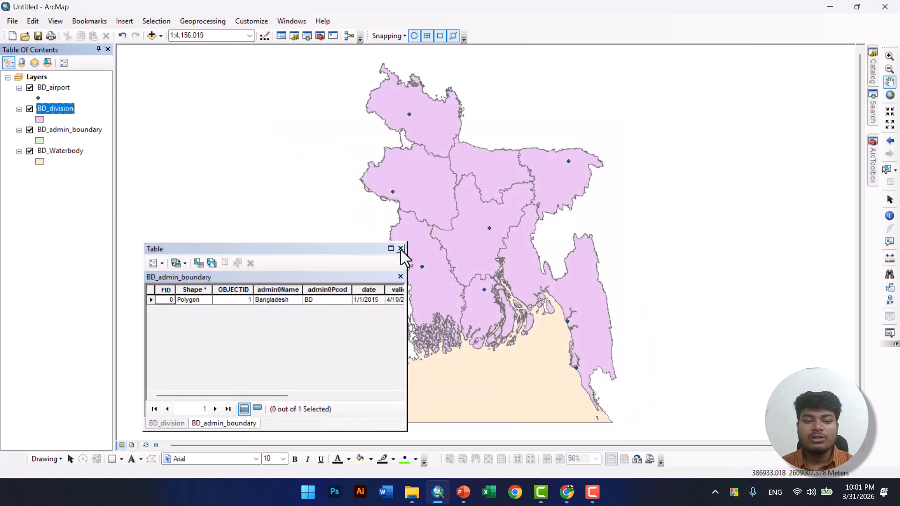
pyautogui.click(400, 249)
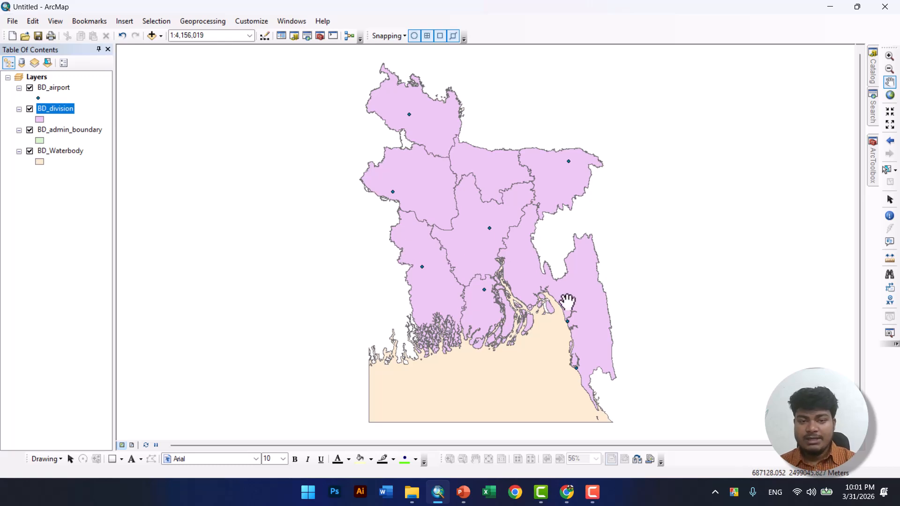